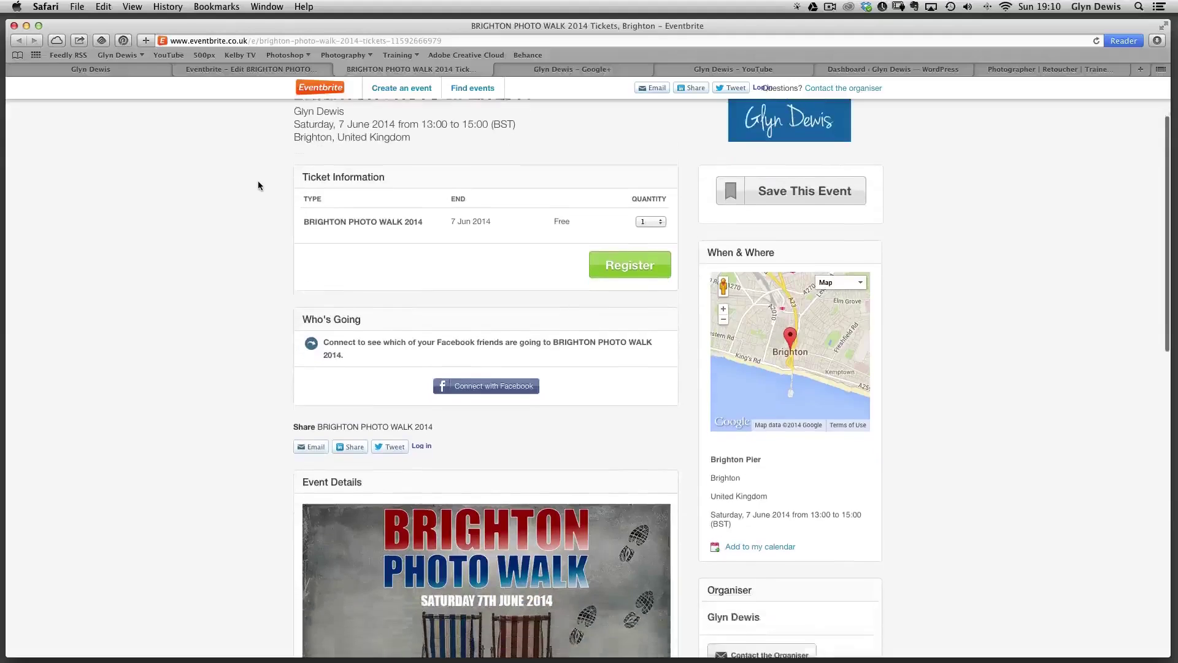
- Browse the Glyn Dewis site and open its NEWSLETTER sign-up page
scroll(247, 194, "down", 6)
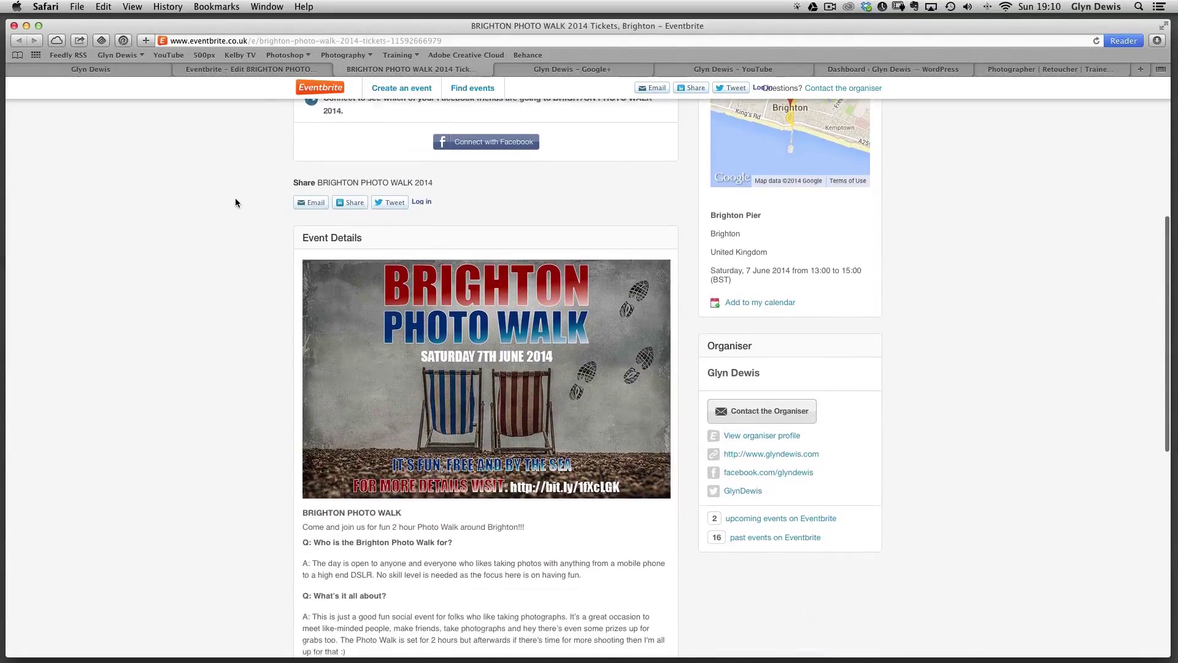
scroll(244, 204, "down", 3)
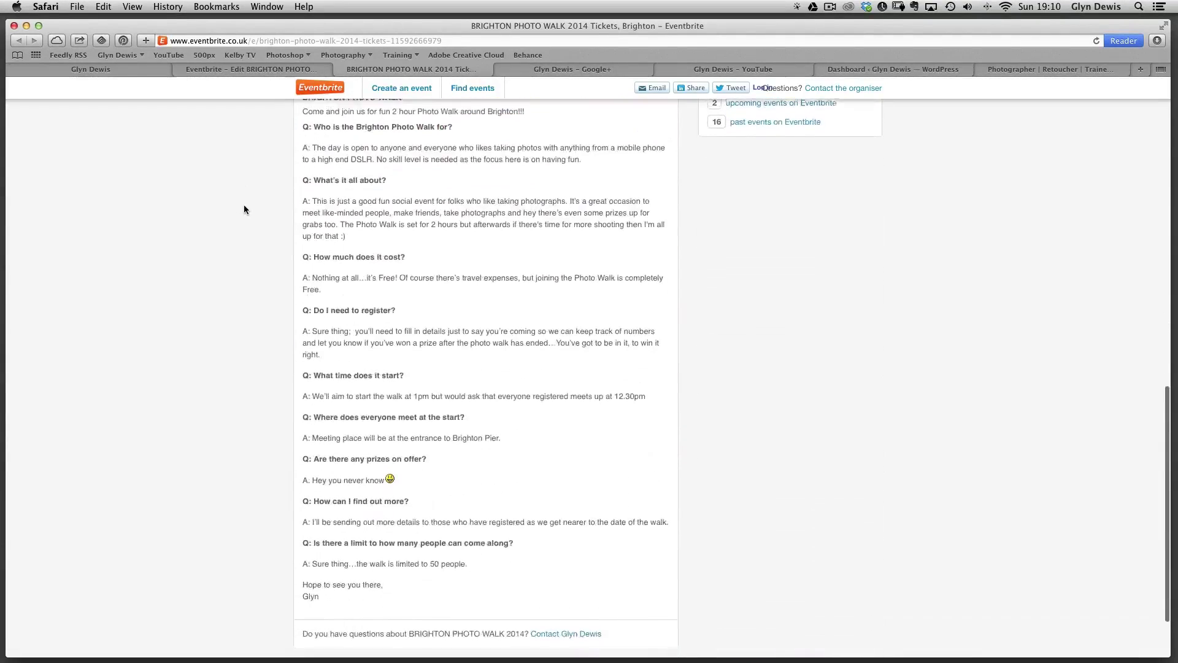
scroll(245, 205, "up", 8)
scroll(247, 211, "up", 3)
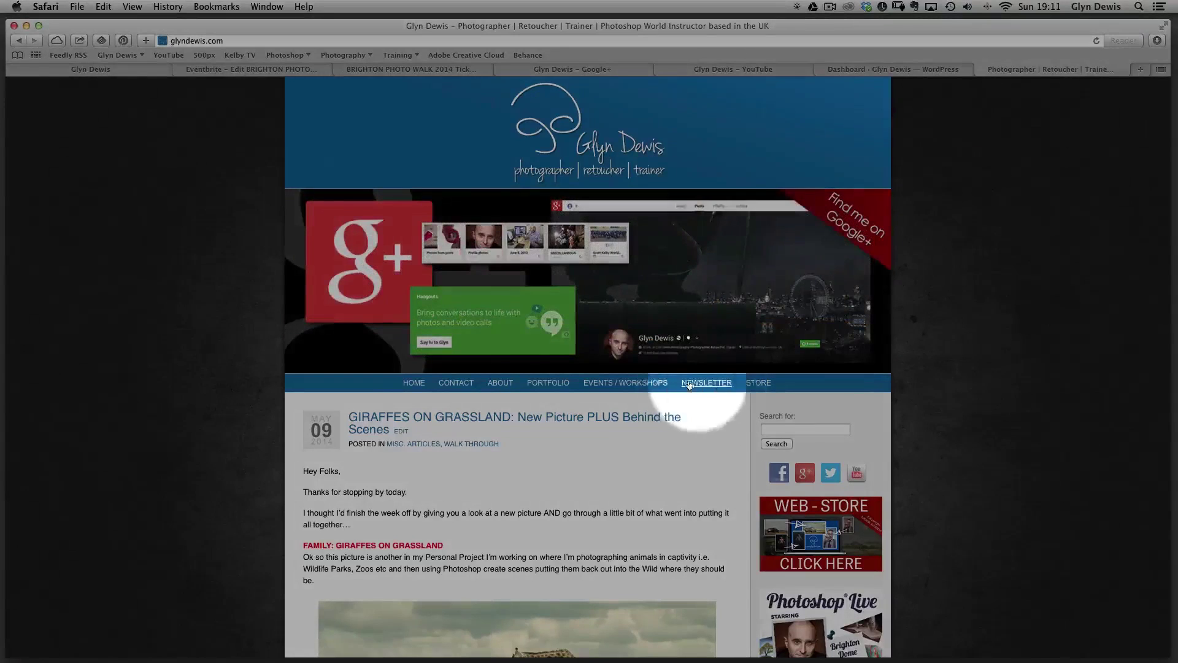
left_click(708, 384)
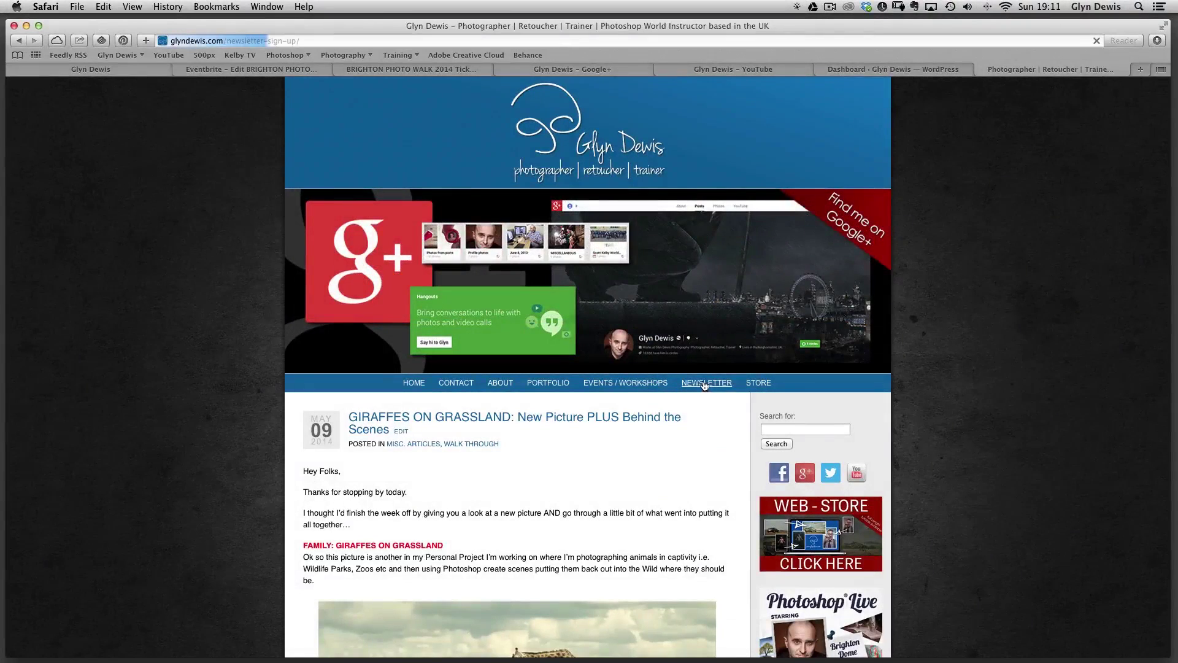
scroll(222, 332, "down", 5)
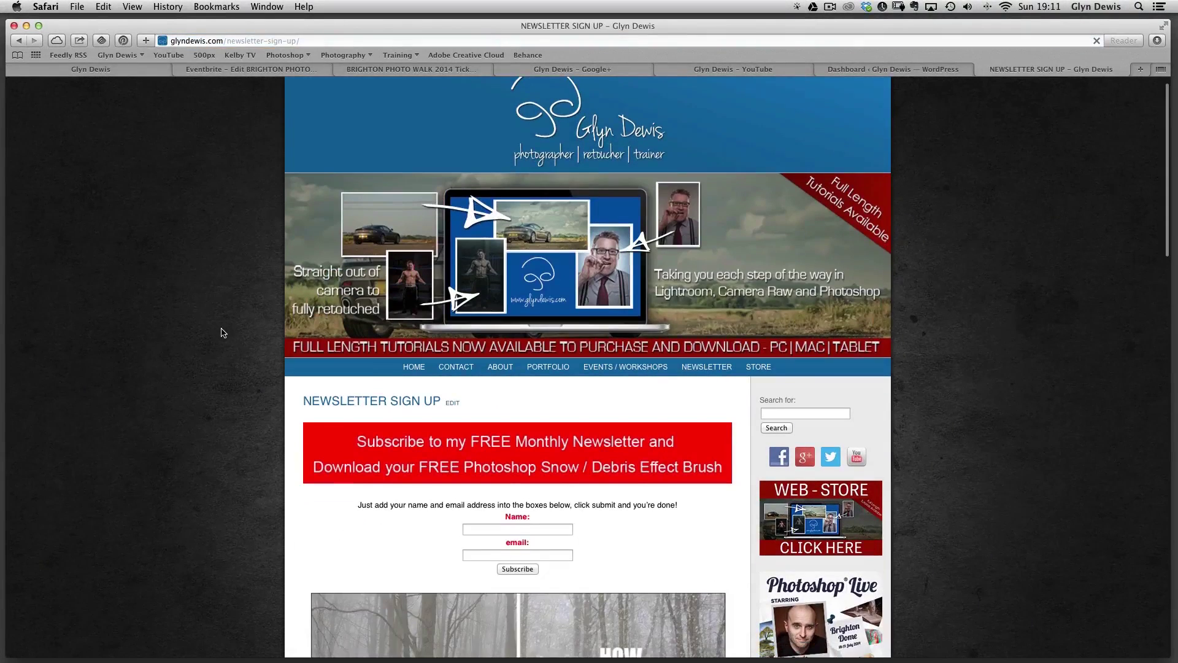
scroll(238, 316, "down", 4)
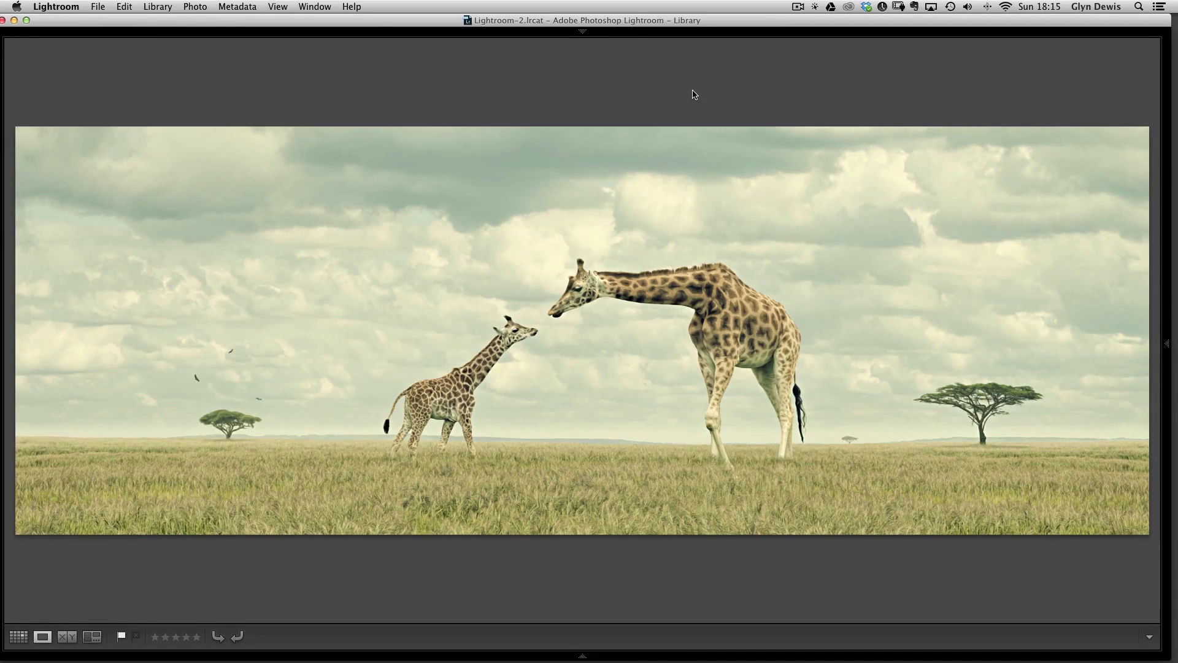
- Switch from Lightroom to Adobe Photoshop CC with Cmd+Tab
key("super+Tab")
key("super+Tab")
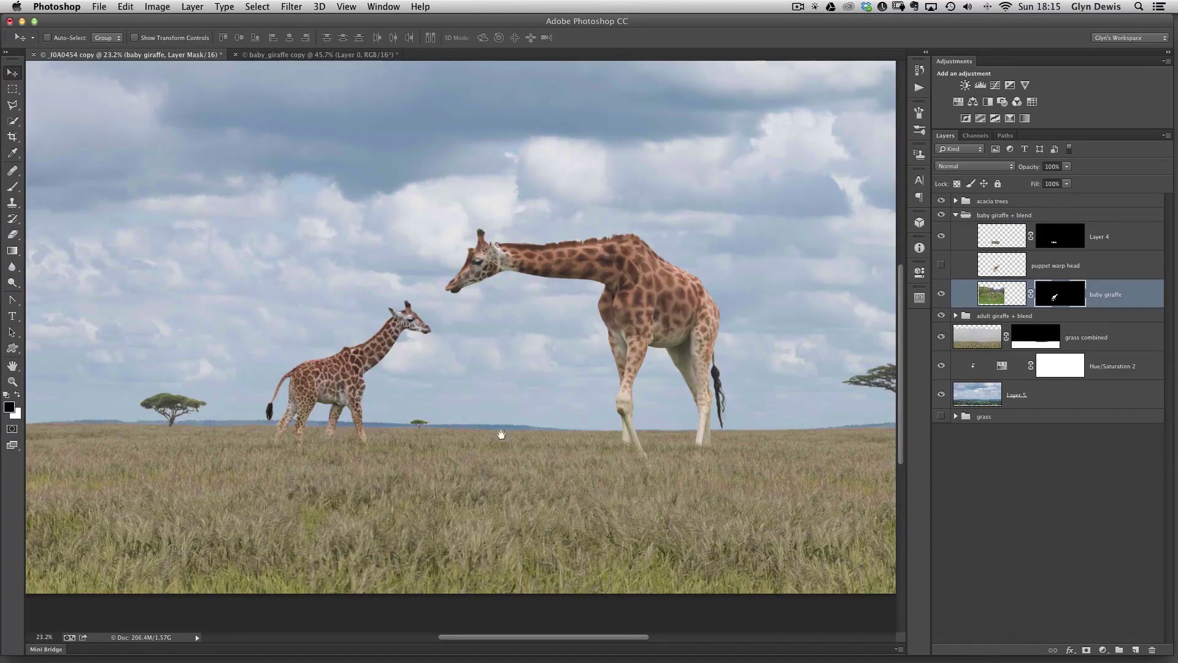
scroll(525, 407, "down", 3)
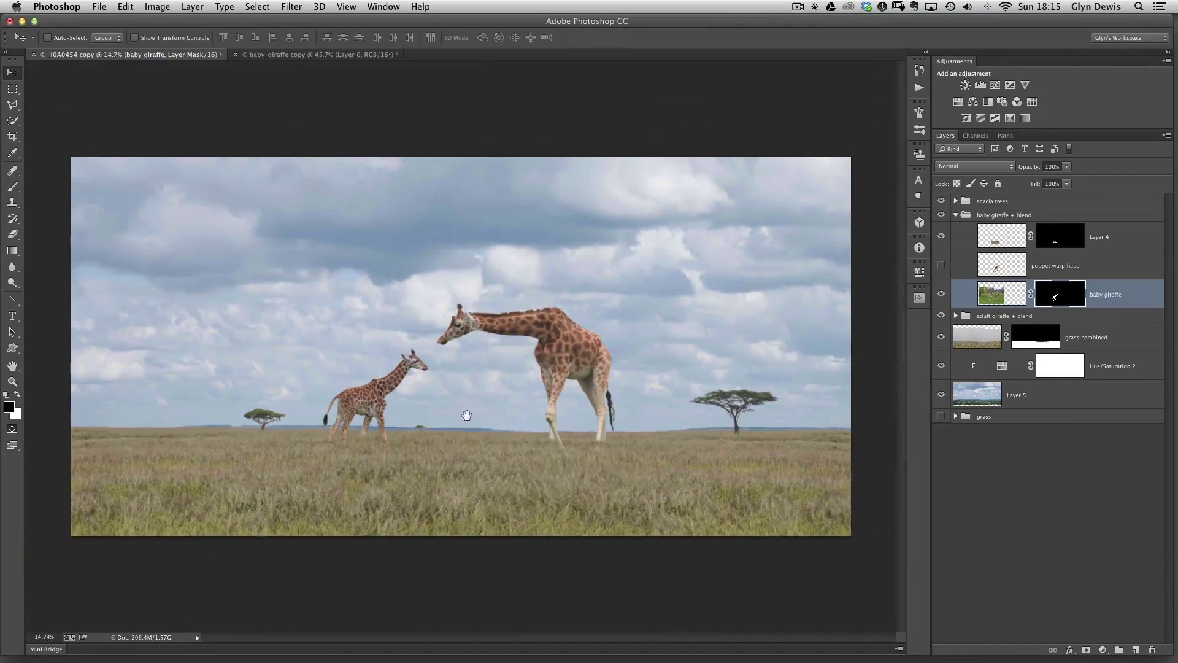
scroll(408, 401, "up", 3)
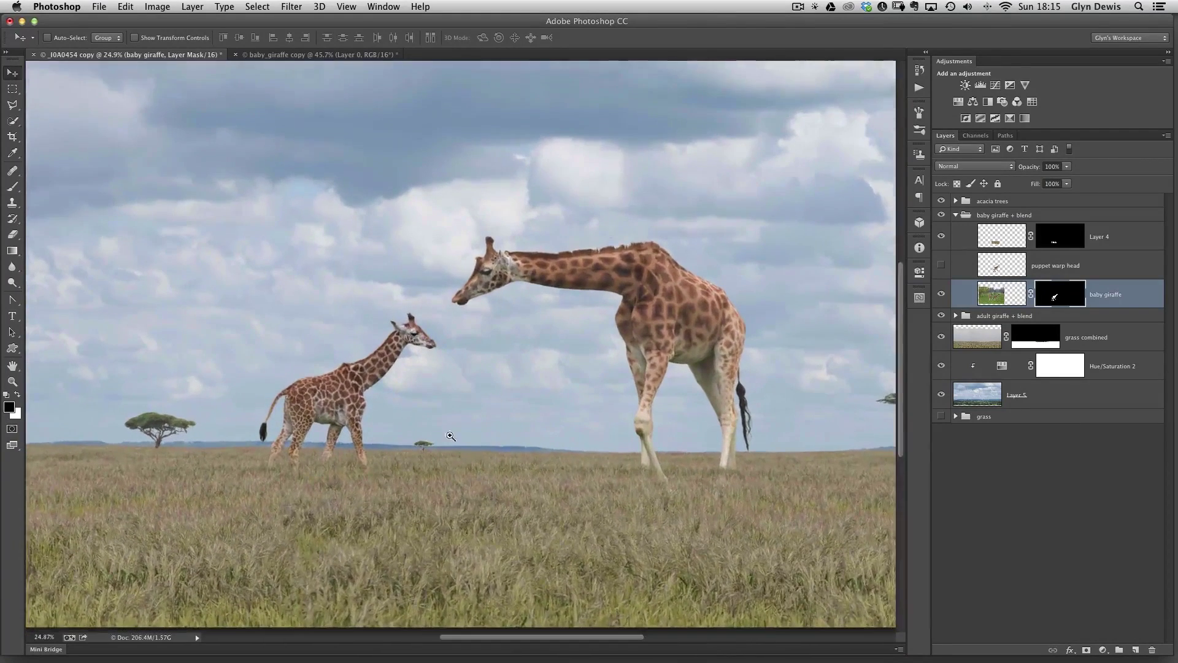
scroll(492, 439, "left", 2)
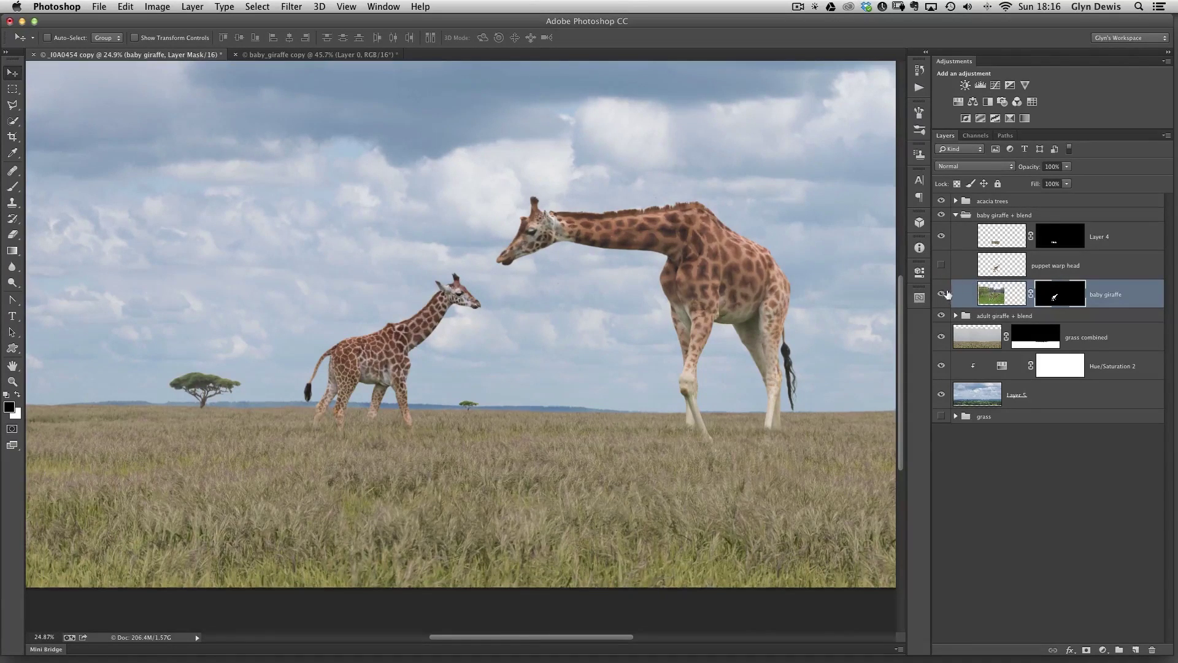
left_click(940, 265)
left_click(940, 295)
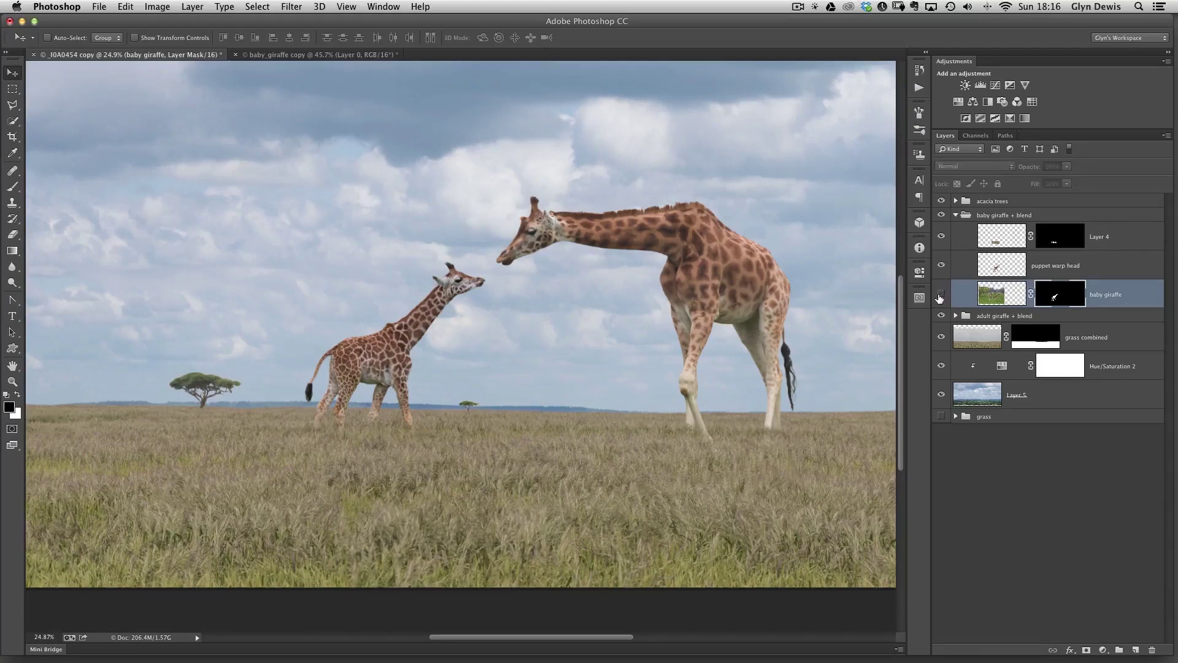
left_click(940, 294)
left_click(941, 265)
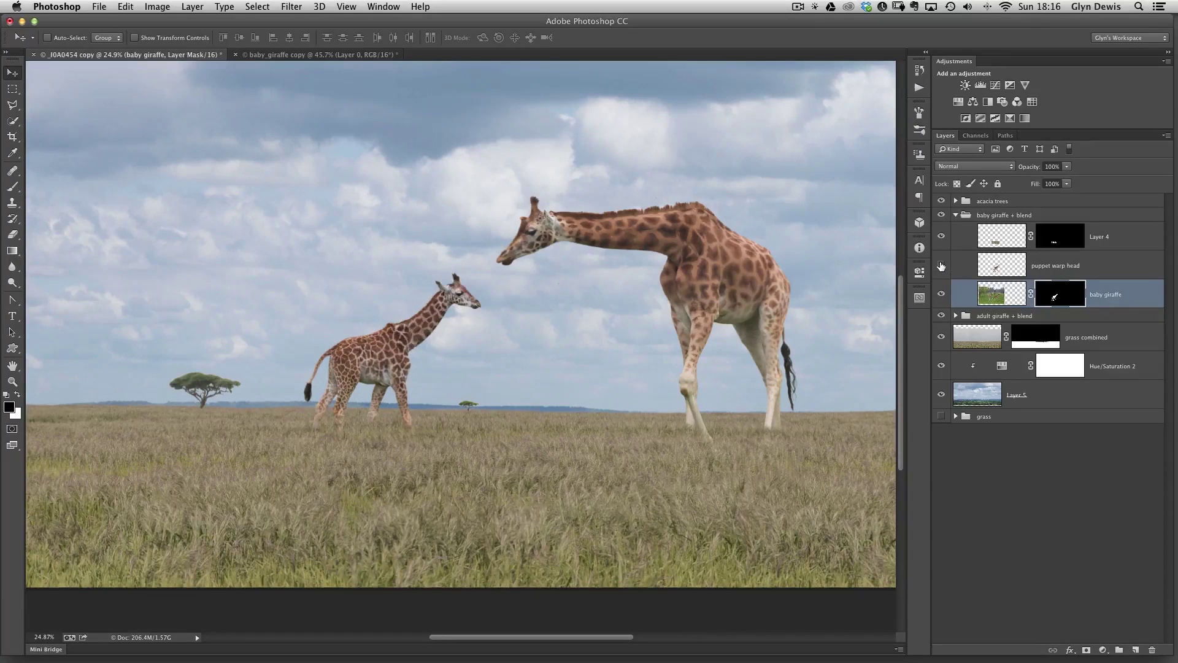
left_click(941, 265)
left_click(941, 295)
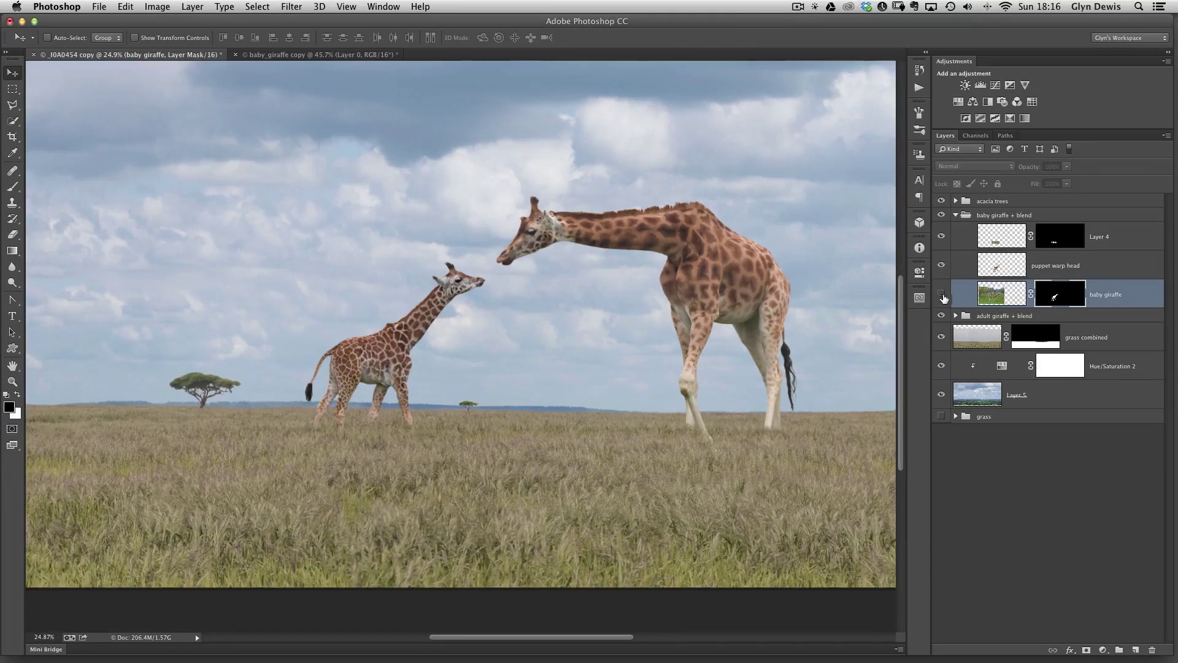
left_click(940, 293)
left_click(941, 265)
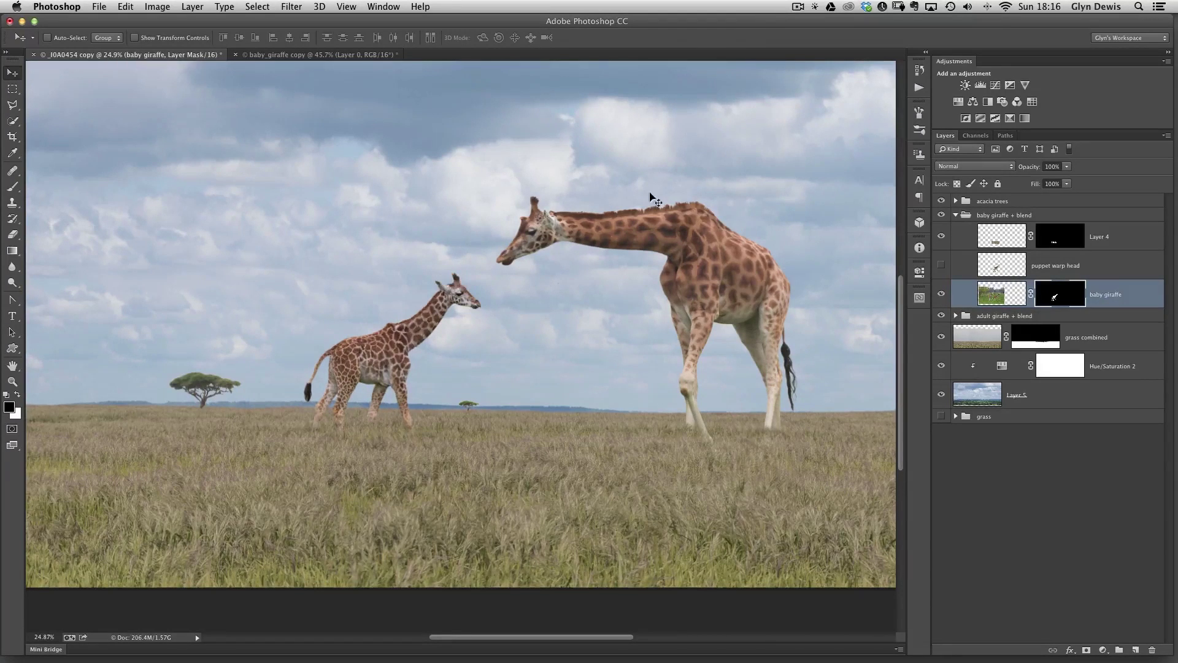
- Show the Layer Comps panel and save a comp named DOWN with the original head
left_click(383, 6)
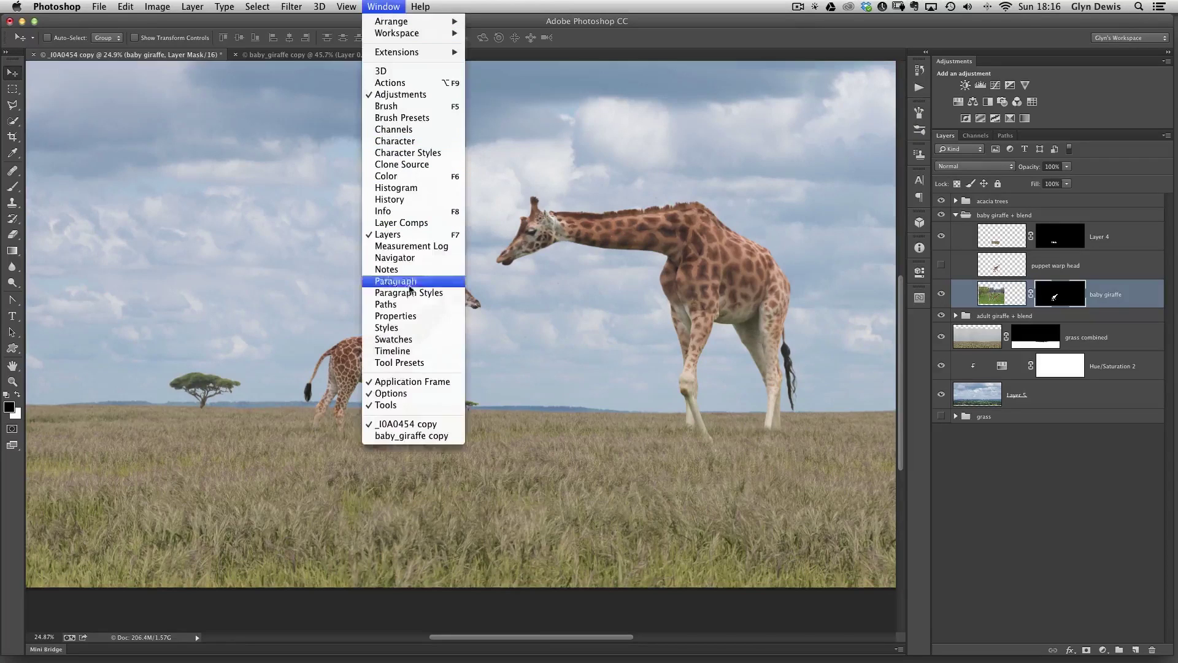
left_click(410, 226)
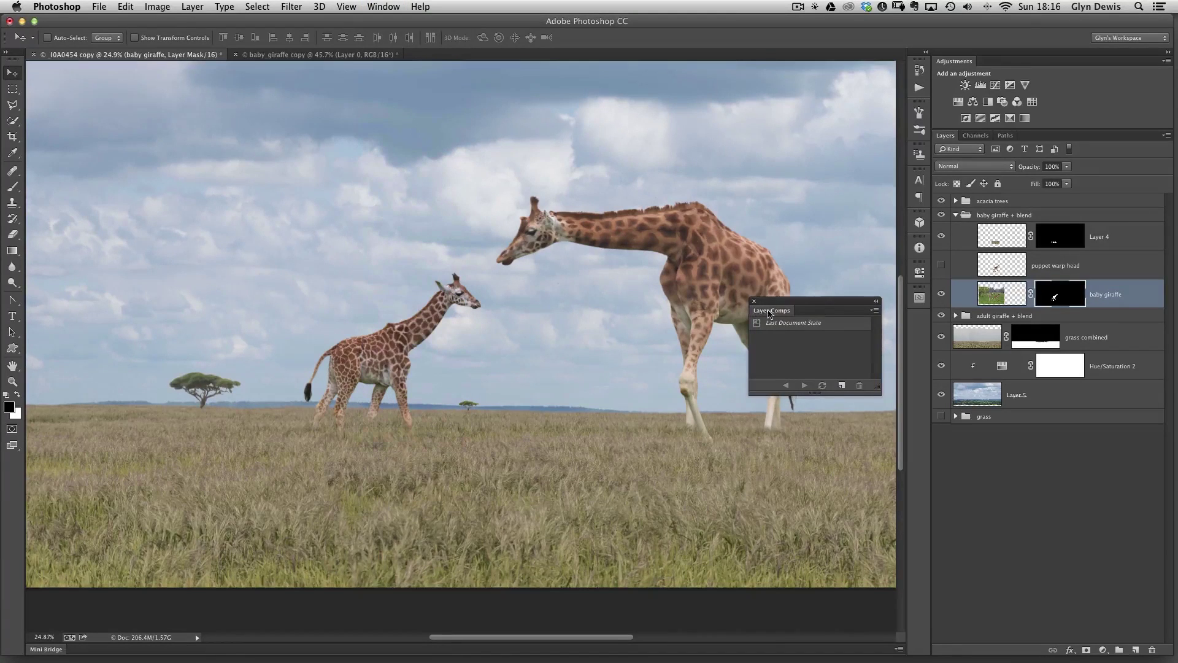
left_click_drag(770, 313, 761, 334)
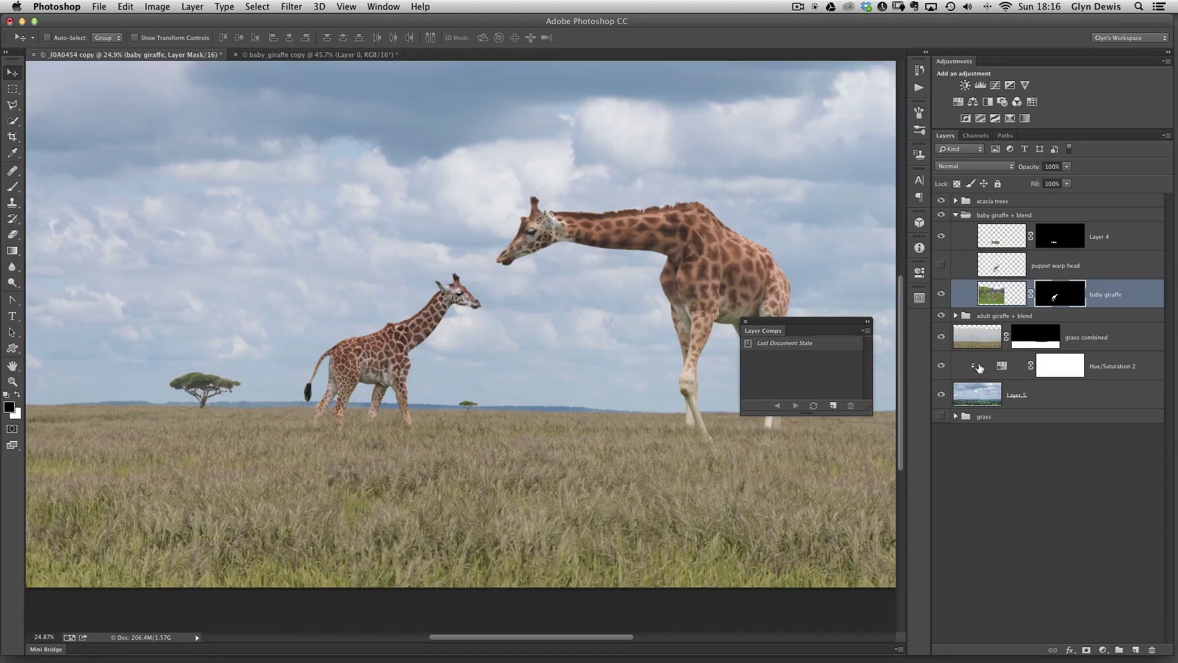
left_click(832, 407)
type("U")
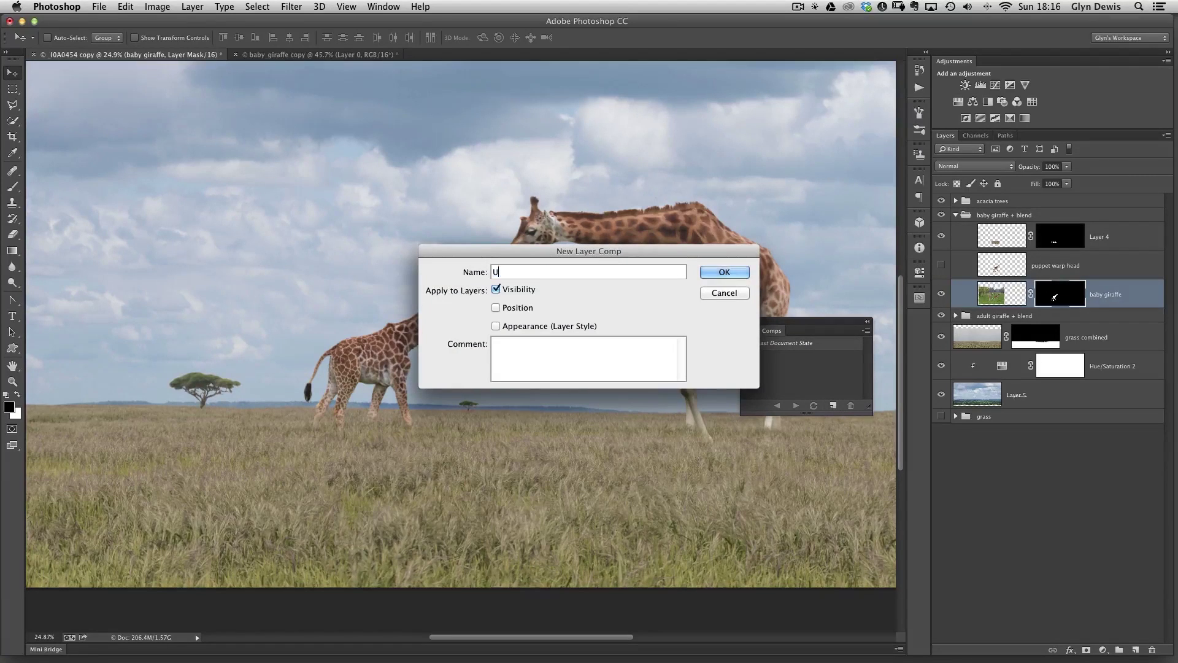
left_click_drag(454, 259, 562, 305)
key("BackSpace")
type("DOWN")
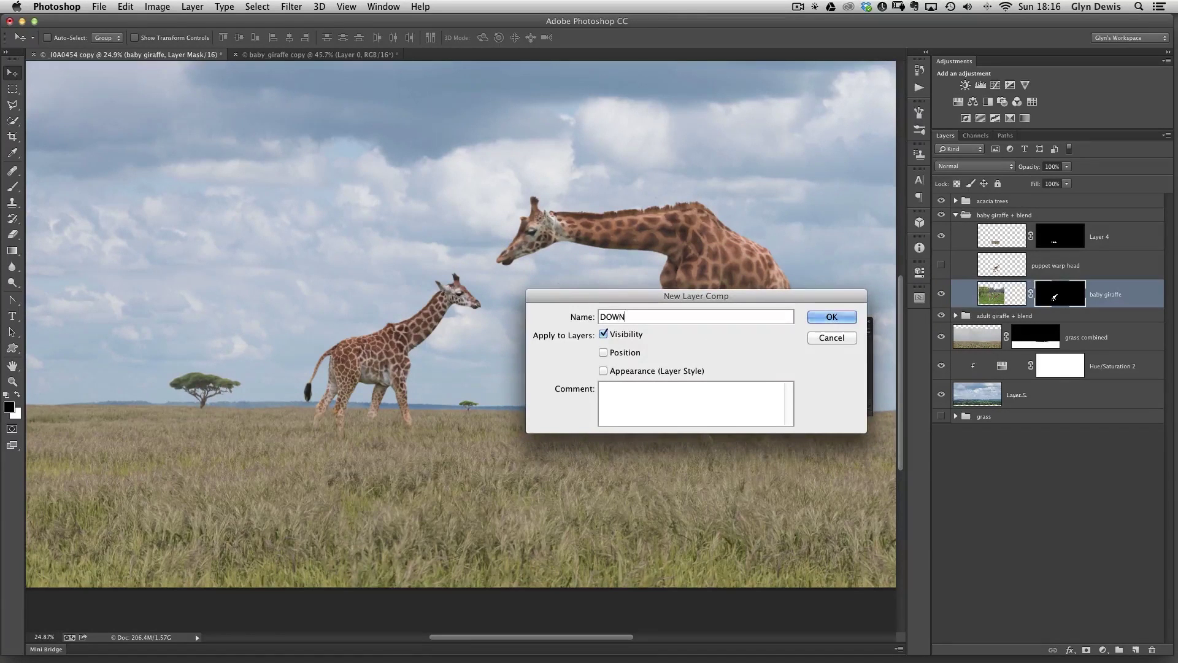
left_click(830, 318)
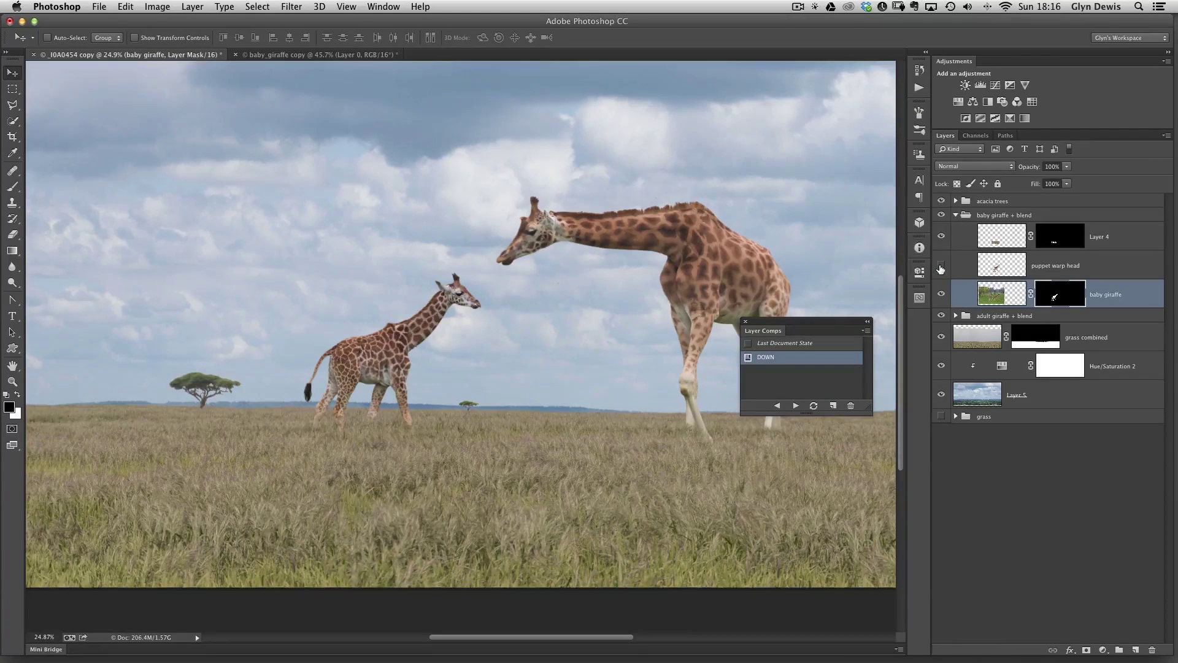
- Show the warped head layer, hide the original giraffe, and save that as comp UP
left_click(941, 266)
left_click(942, 296)
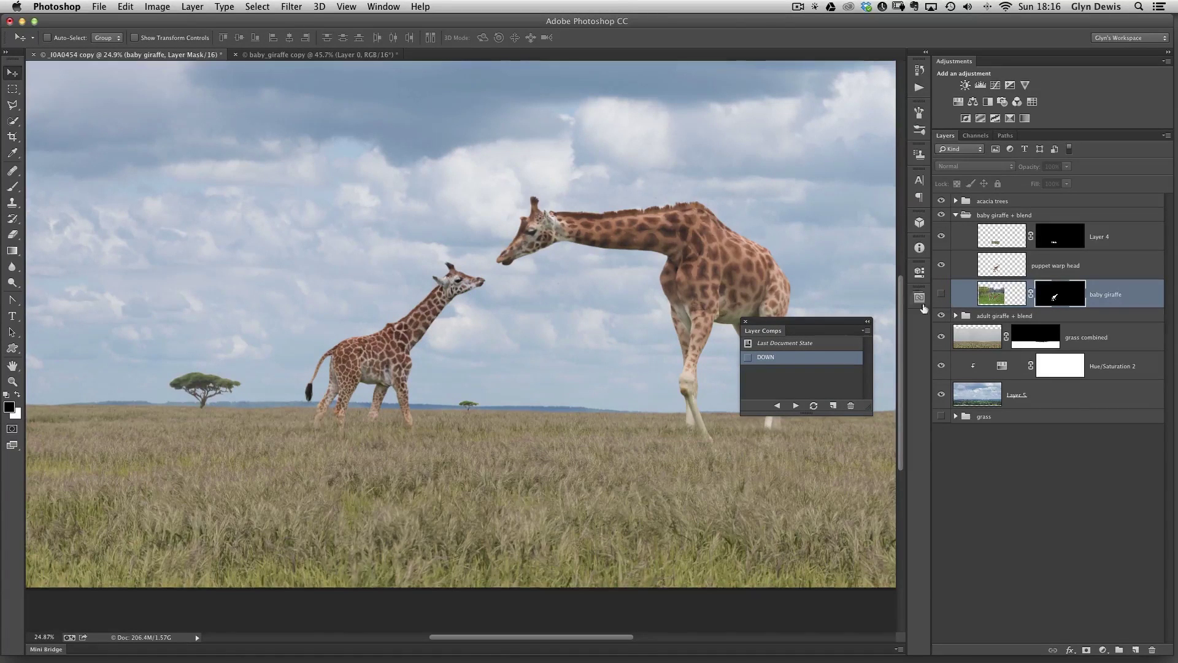
left_click(833, 405)
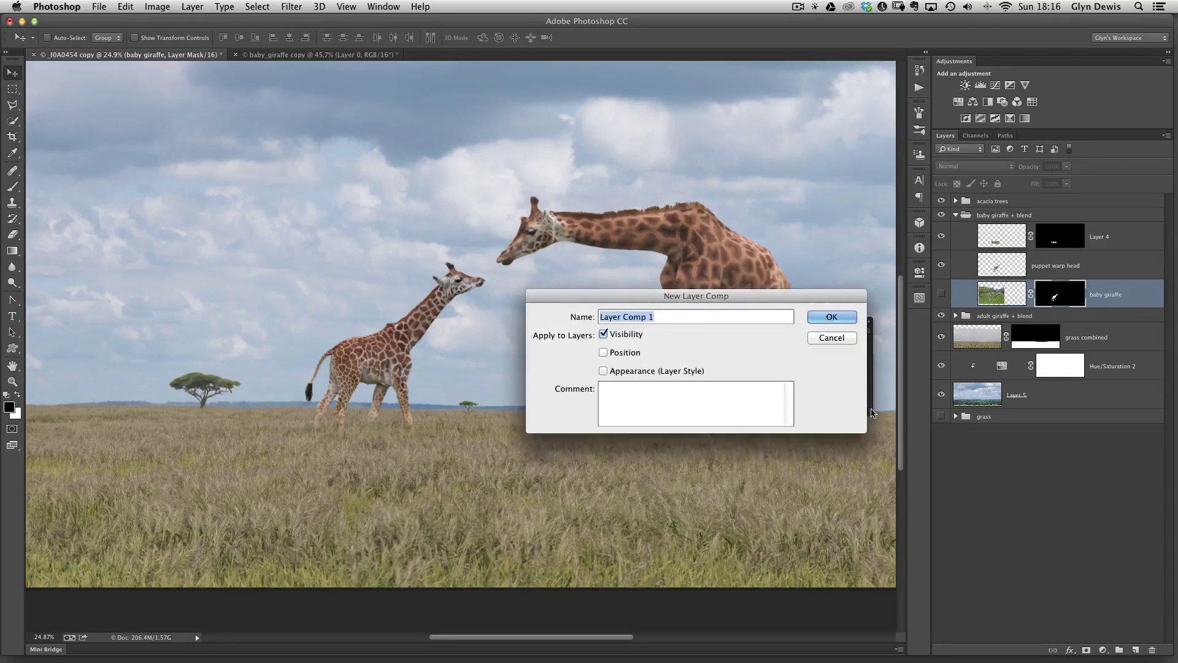
type("DO")
key("BackSpace")
key("BackSpace")
type("UP")
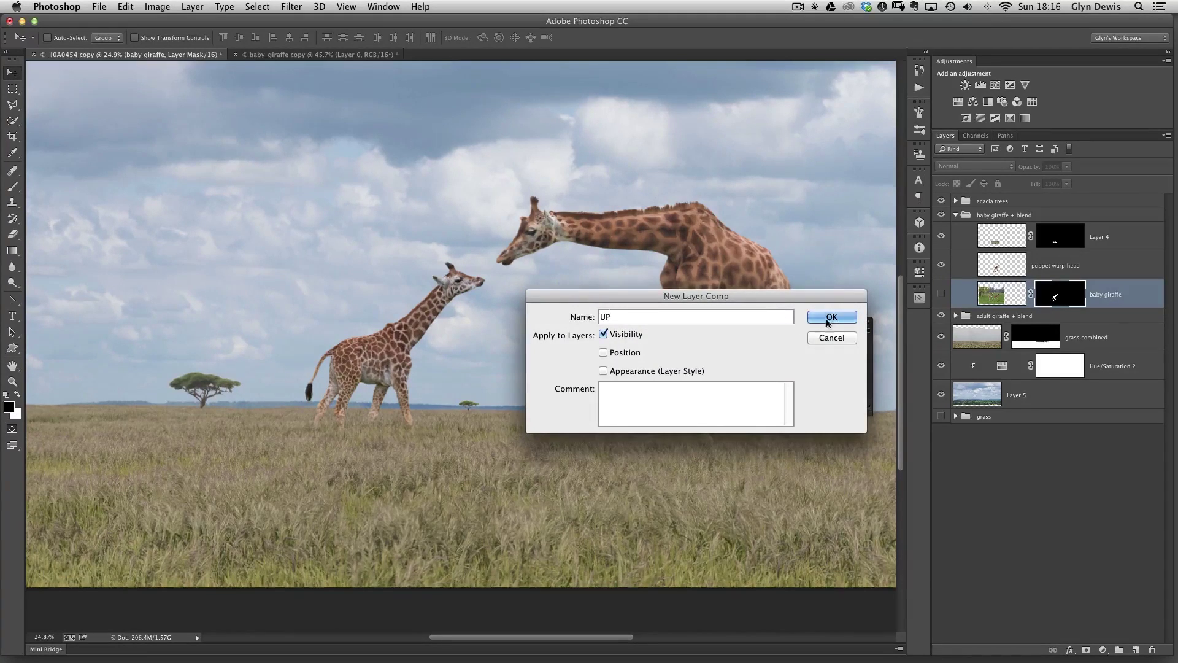
left_click(831, 317)
- Toggle between the DOWN and UP comps, leave UP applied, and close the panel
left_click(747, 359)
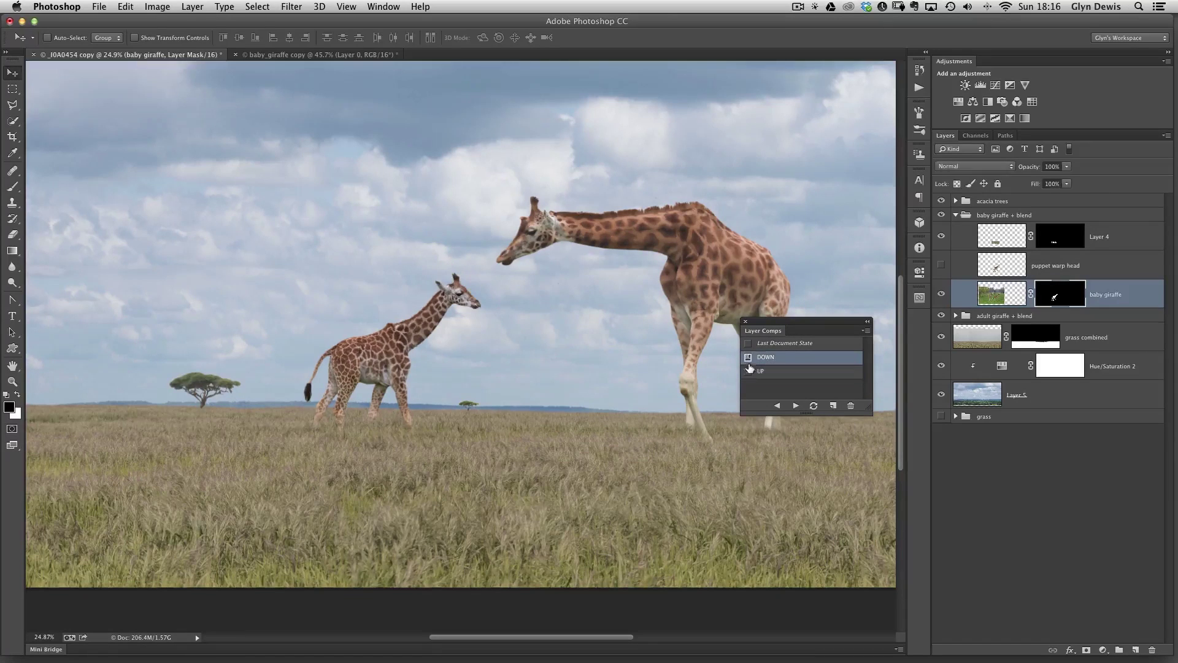
left_click(748, 372)
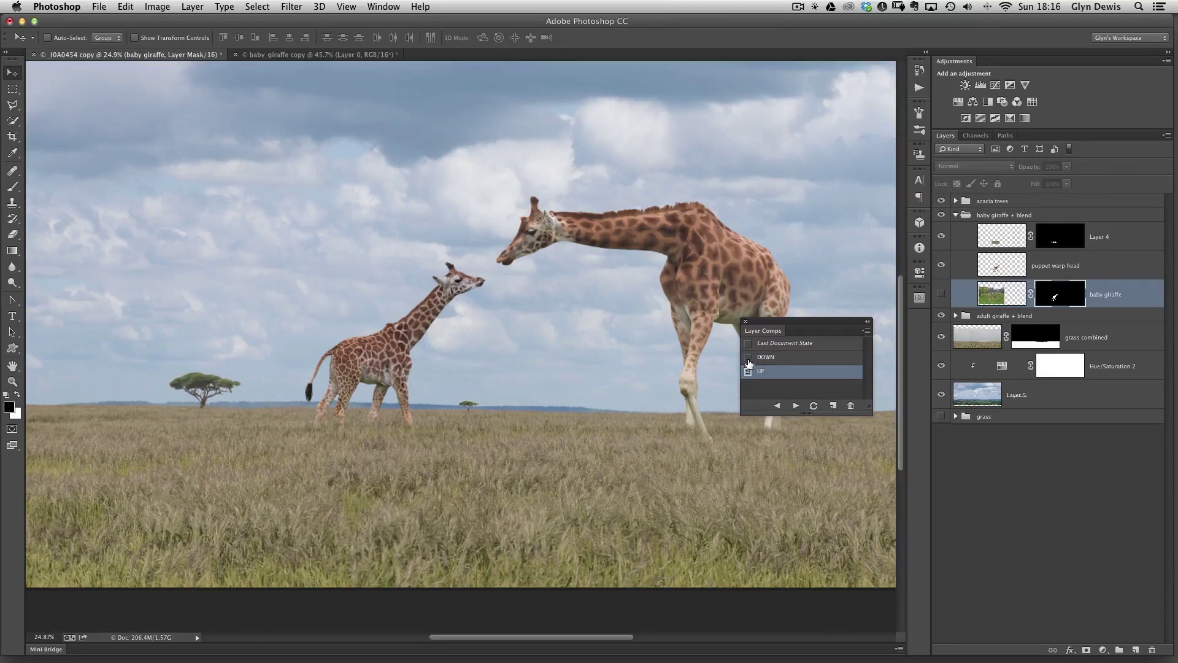
left_click(748, 359)
left_click(748, 371)
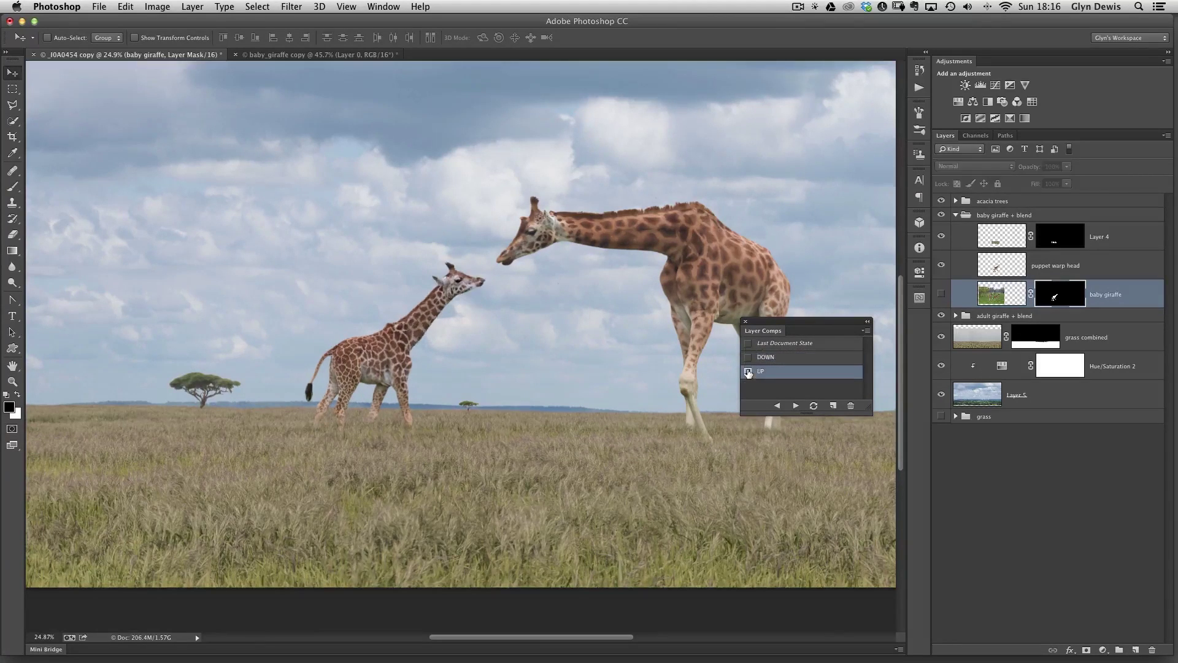
left_click(746, 322)
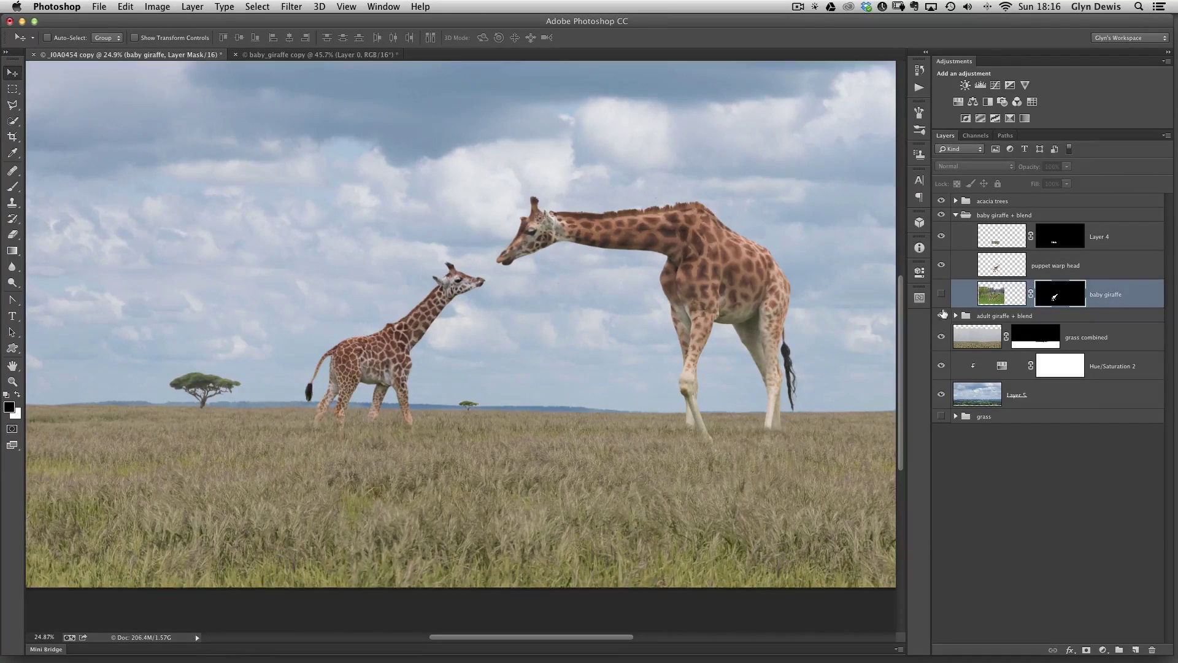
- Hide the warped head layer, show the original baby giraffe, and switch to the baby_giraffe copy document
left_click(941, 265)
left_click(940, 293)
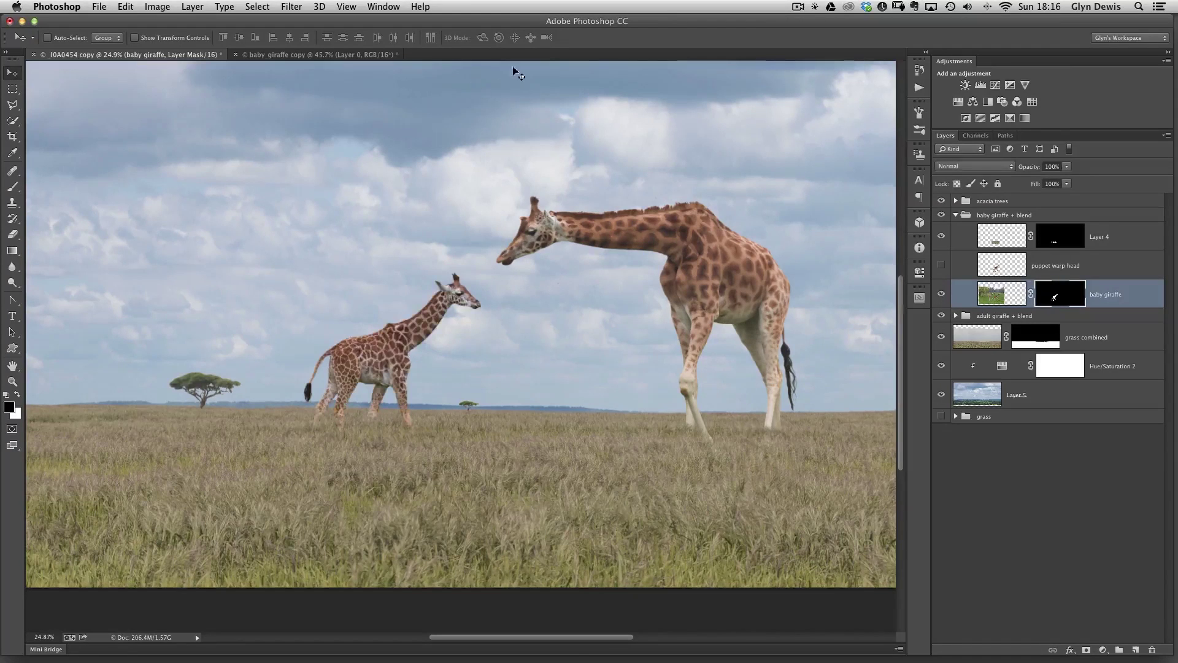
left_click(320, 57)
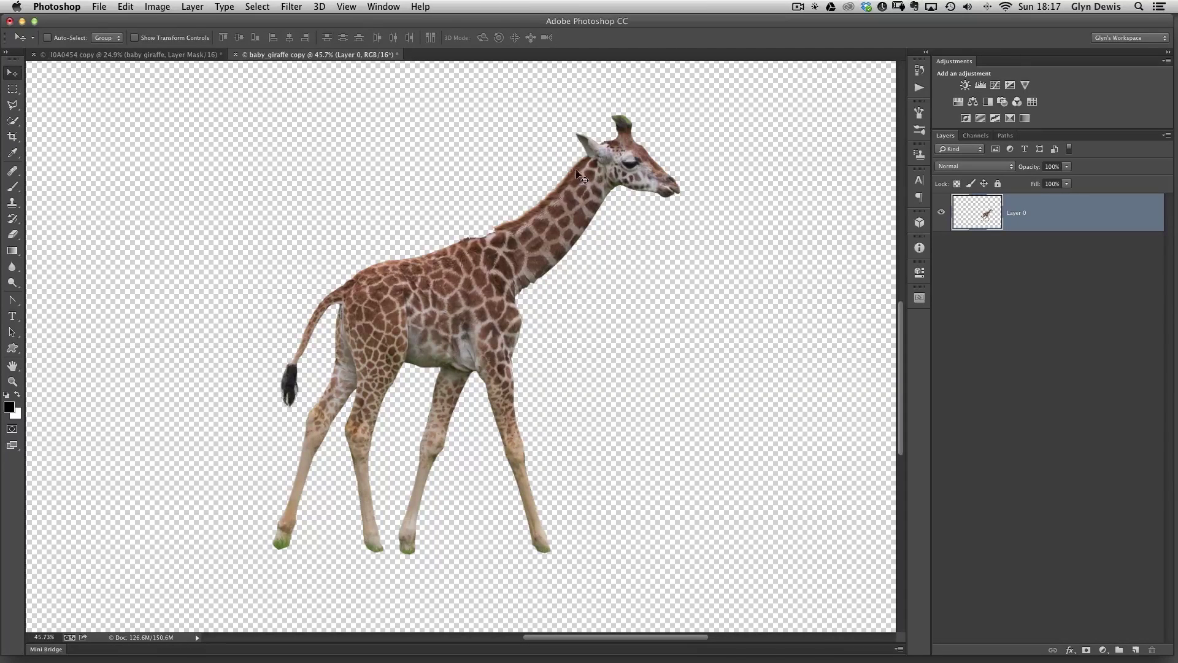
- Zoom out slightly on the giraffe and open the Edit menu
left_click_drag(525, 320, 517, 321)
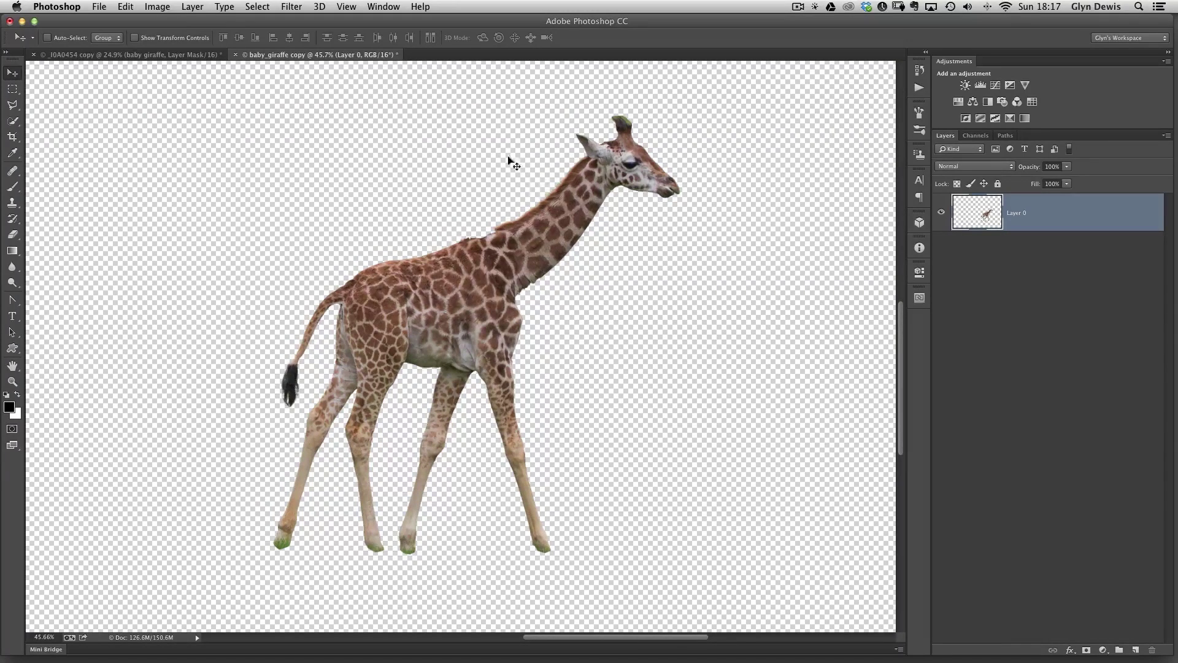
left_click_drag(487, 316, 482, 336)
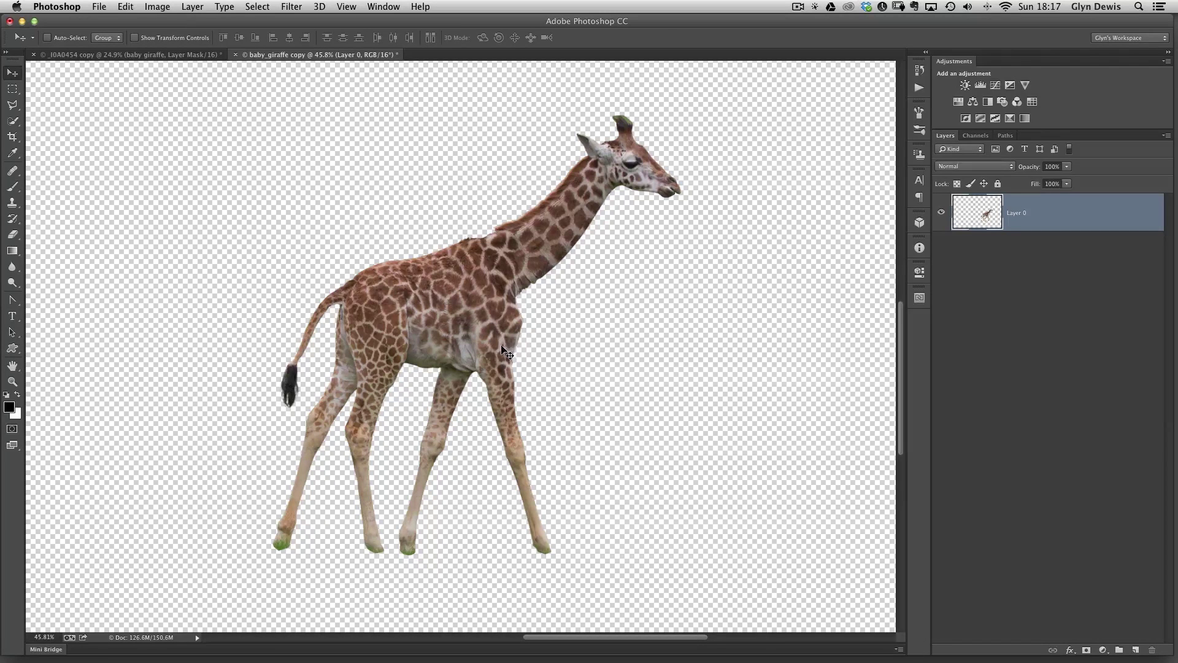
left_click(125, 8)
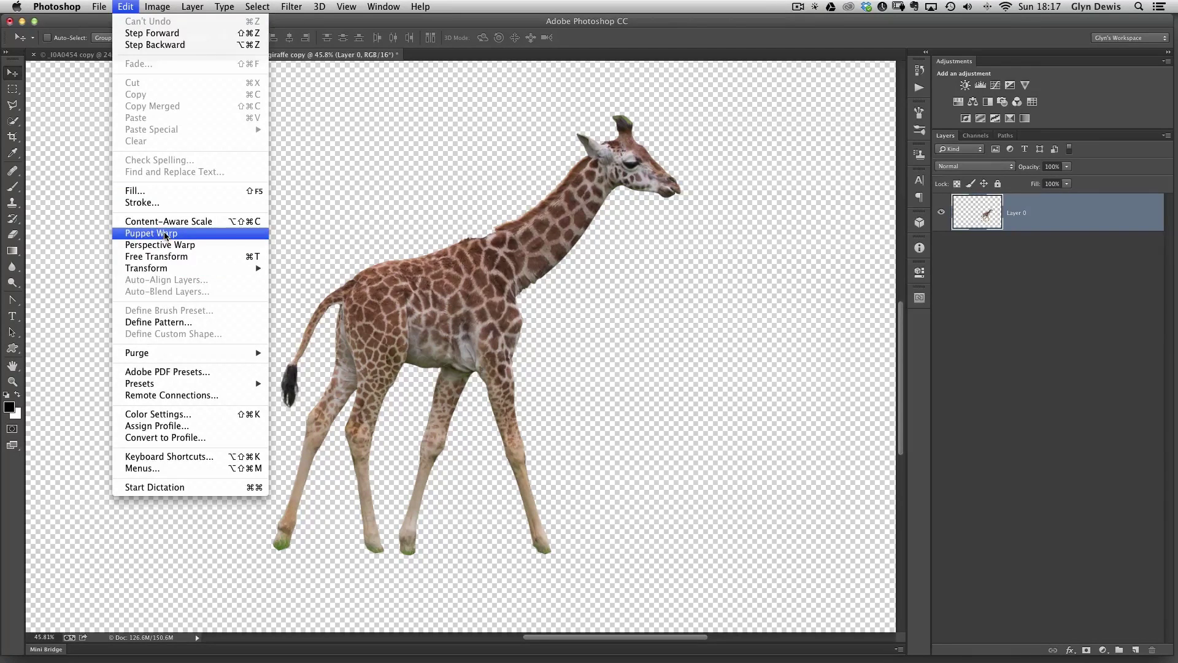
- Start Puppet Warp on the baby giraffe cut-out with Show Mesh turned on
left_click(165, 236)
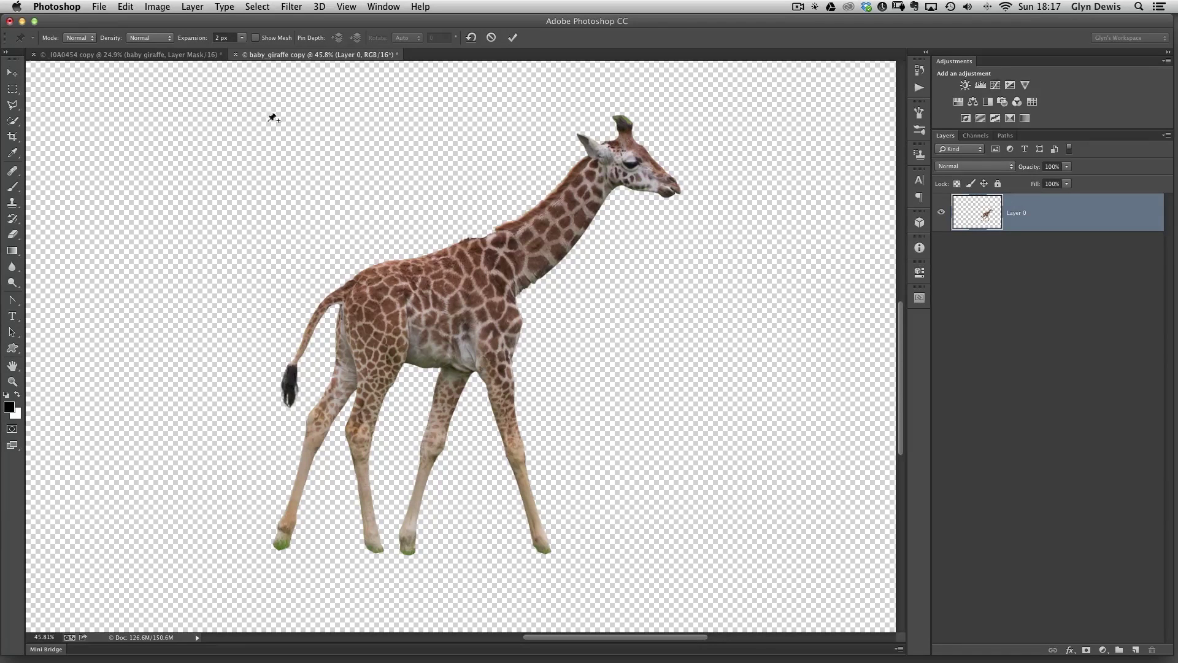
left_click(256, 38)
scroll(490, 270, "up", 3)
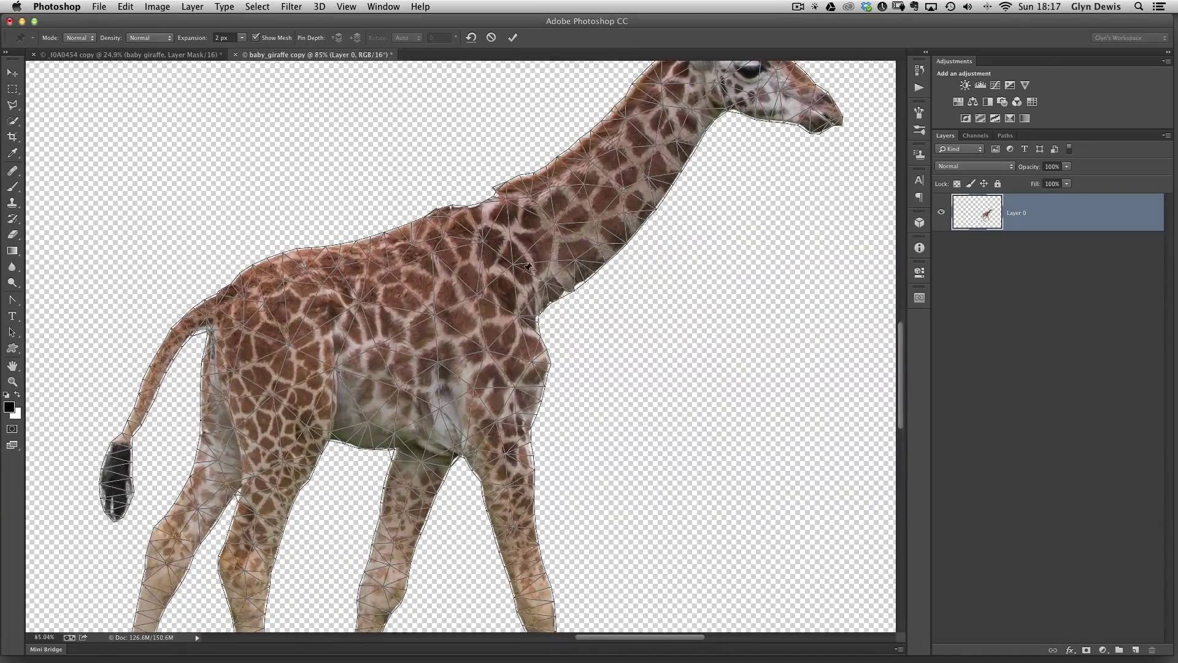
scroll(453, 294, "down", 3)
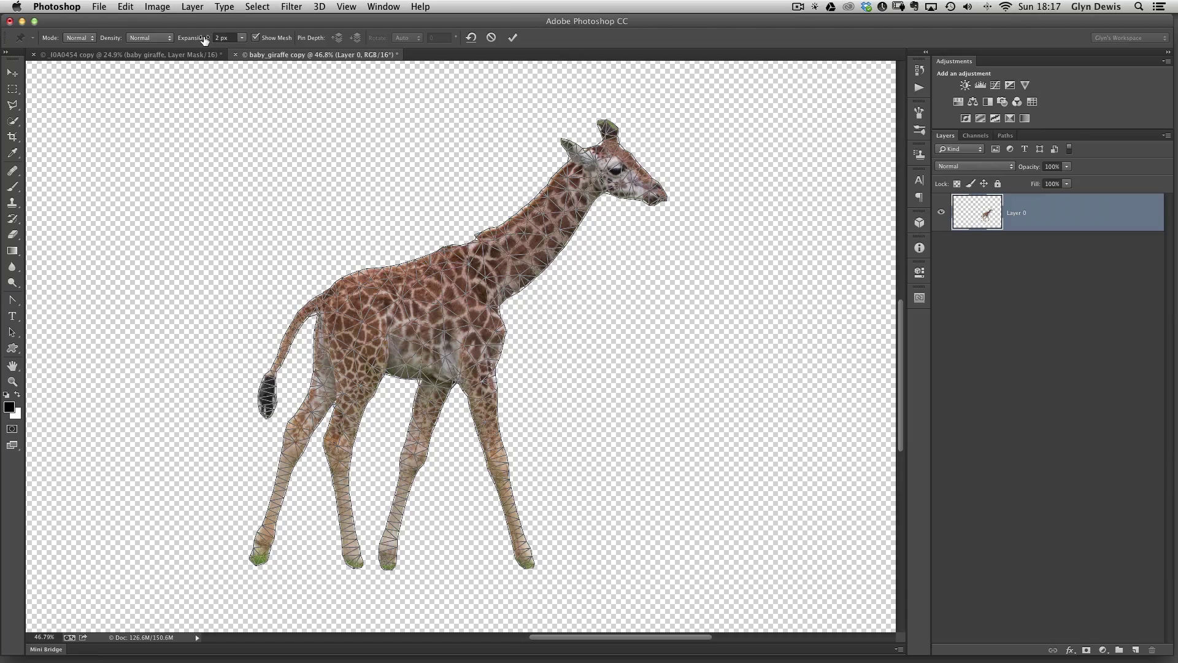
left_click_drag(205, 39, 193, 39)
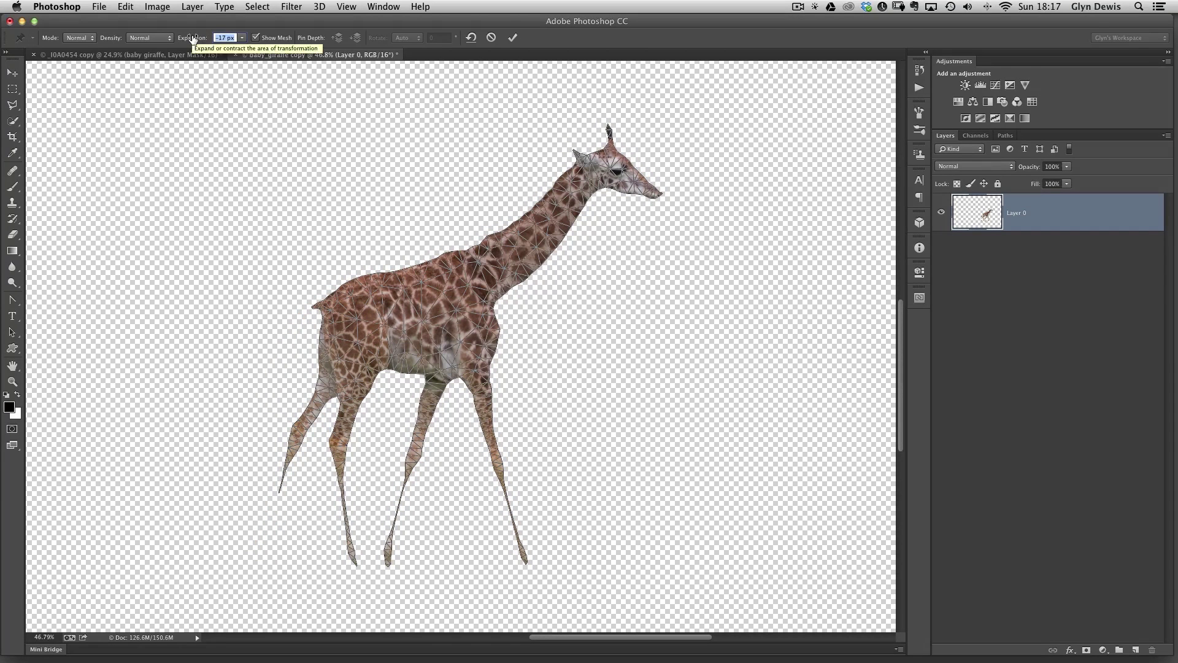
key("Down")
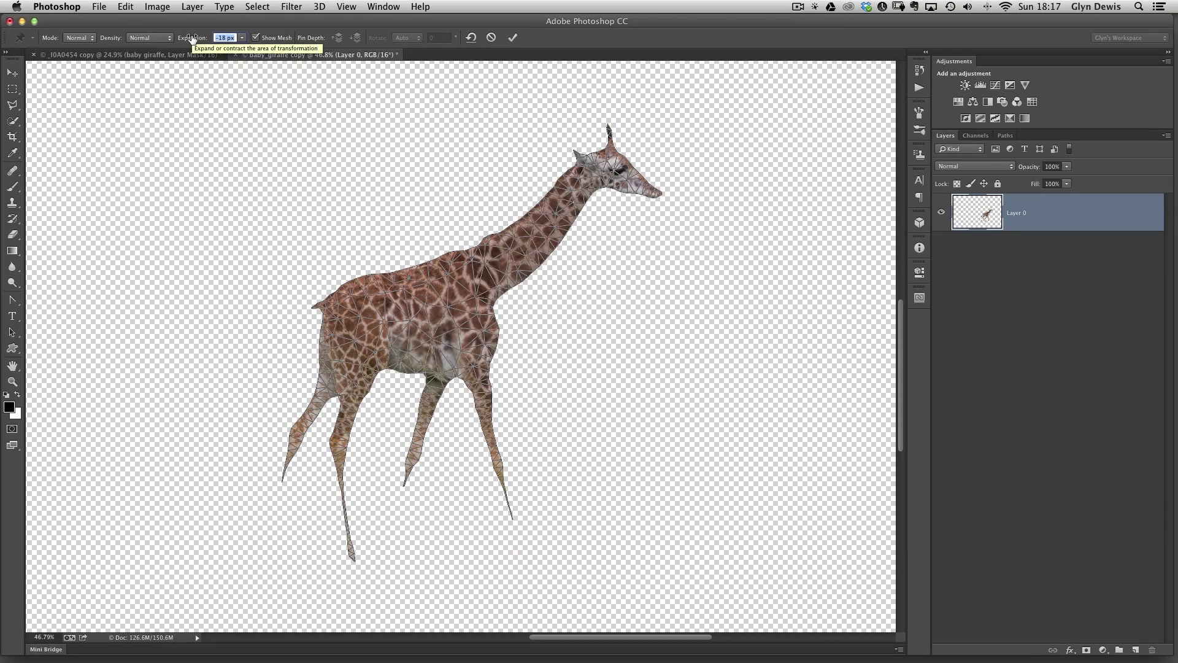
left_click_drag(192, 38, 203, 41)
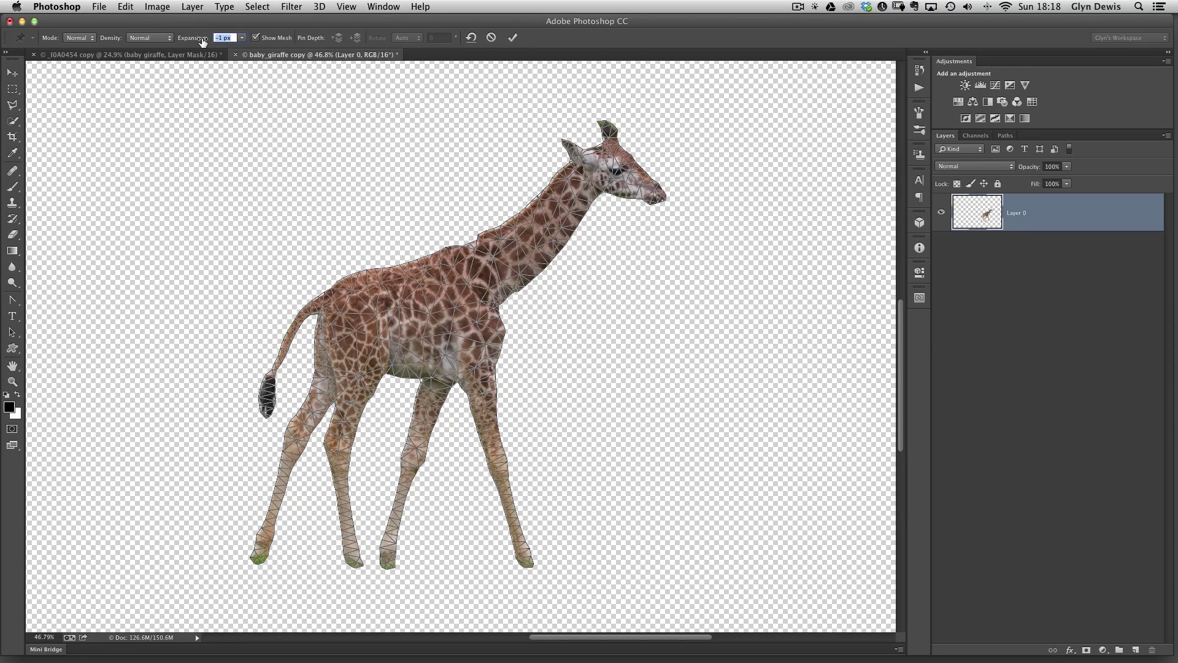
left_click_drag(202, 41, 205, 41)
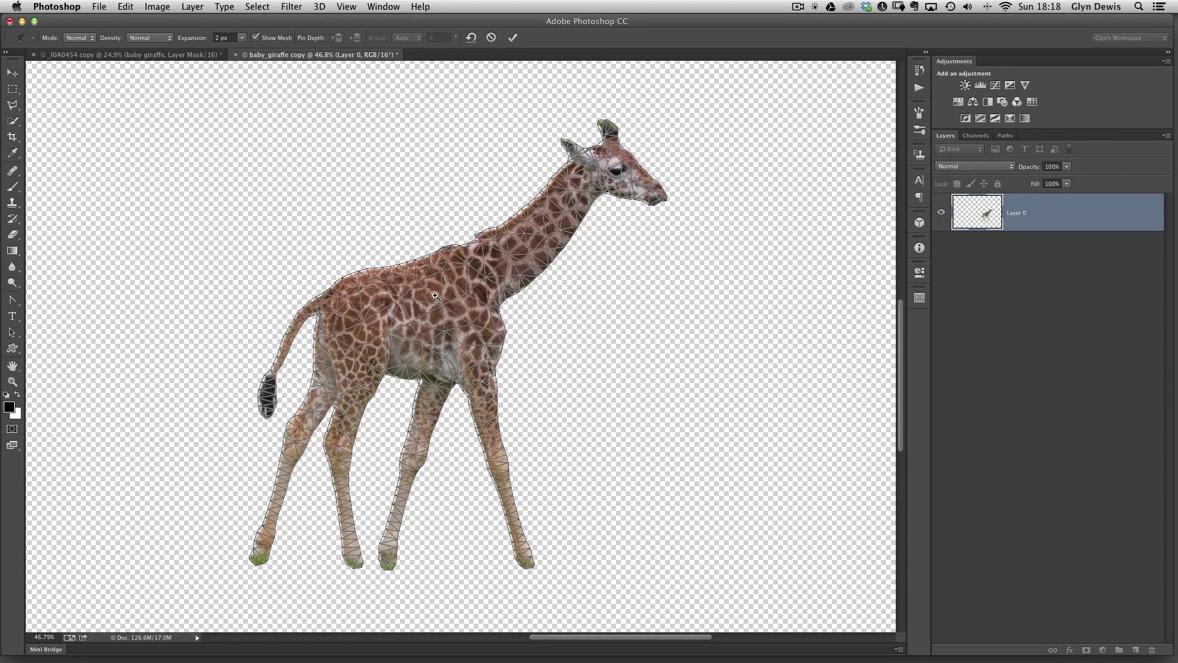
scroll(437, 299, "up", 3)
left_click(255, 39)
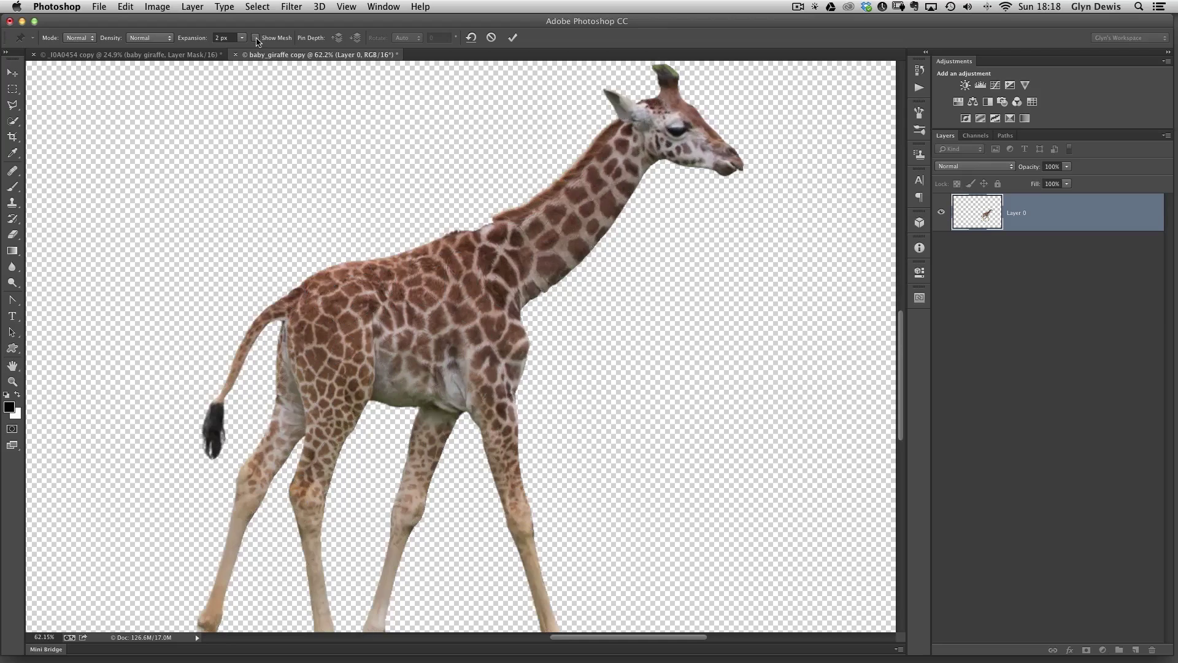
left_click(256, 38)
left_click(256, 38)
left_click(256, 38)
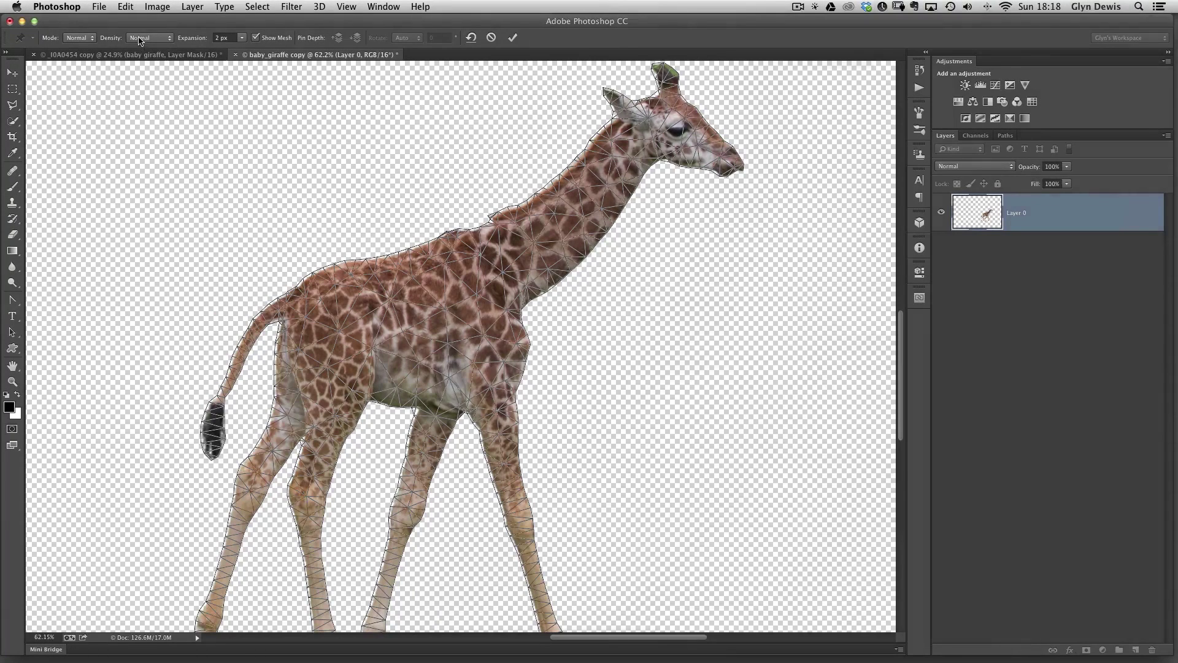
left_click(140, 38)
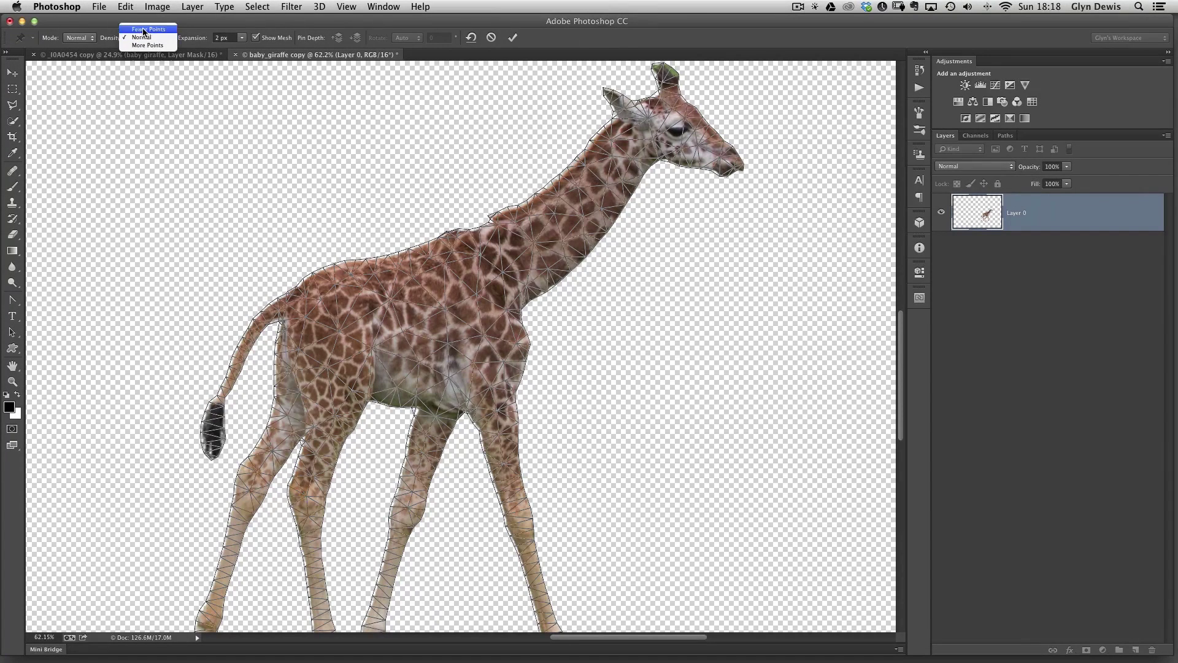
left_click(141, 29)
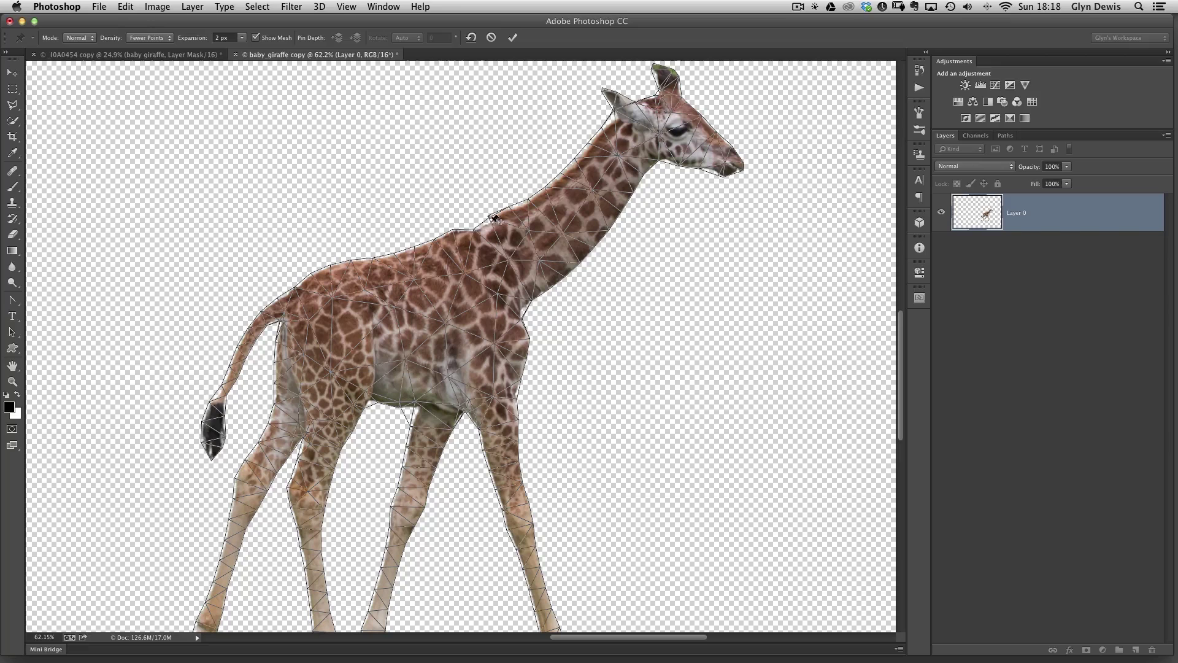
left_click(150, 39)
left_click(145, 53)
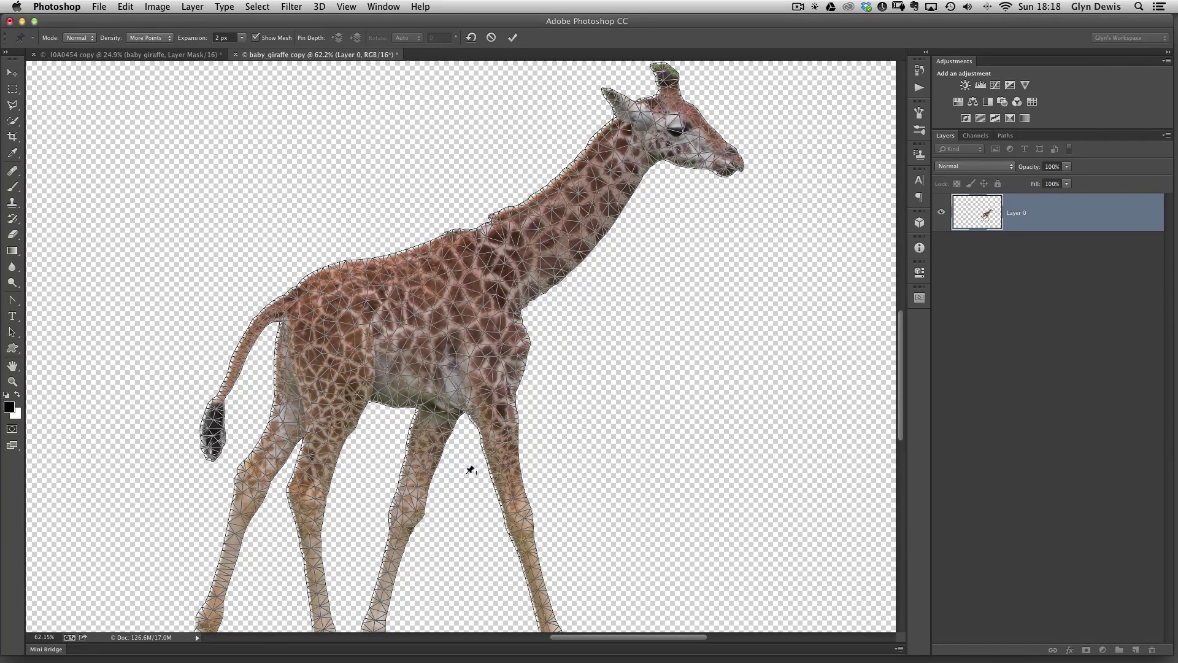
left_click(149, 38)
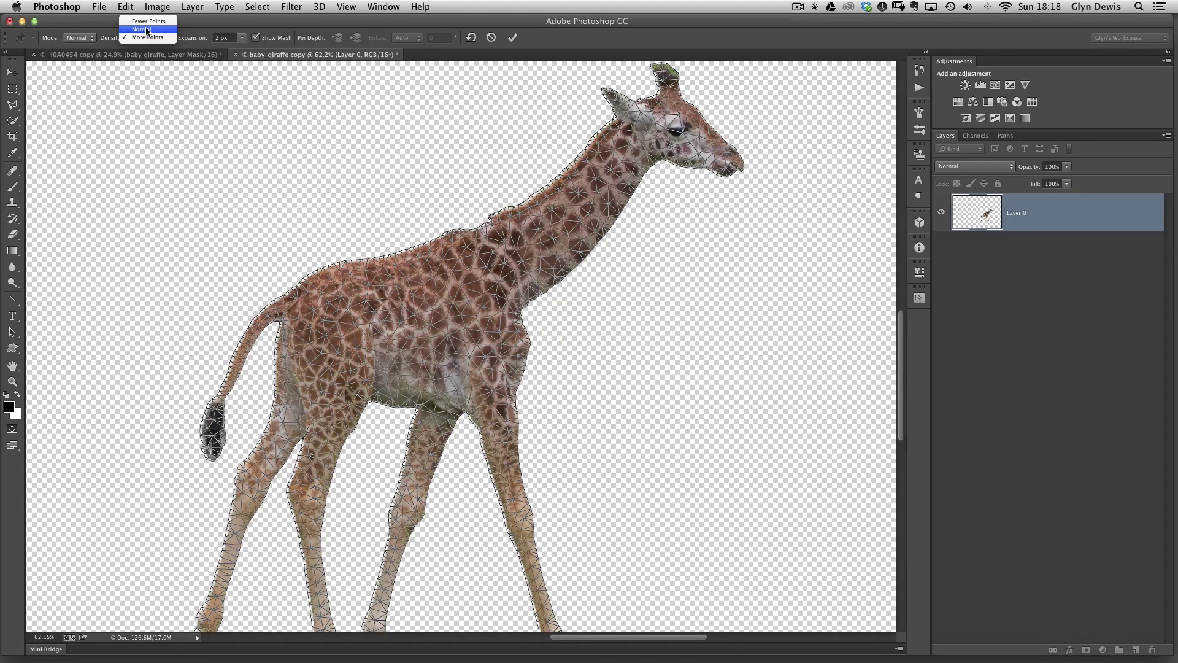
left_click(145, 29)
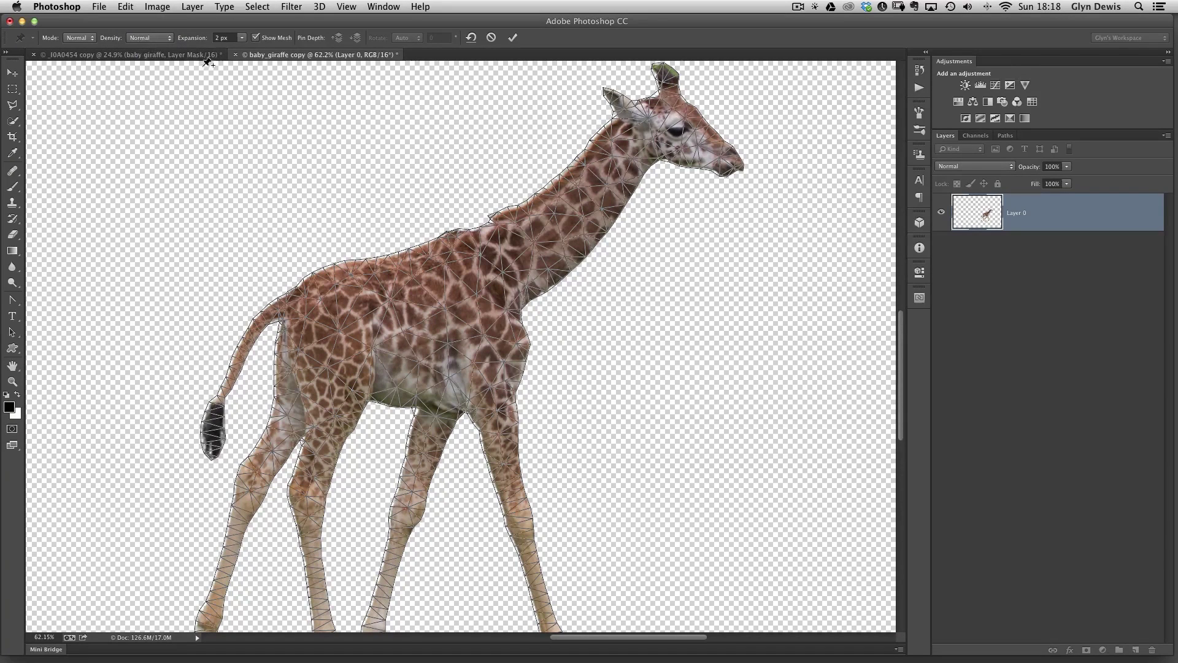
left_click(256, 38)
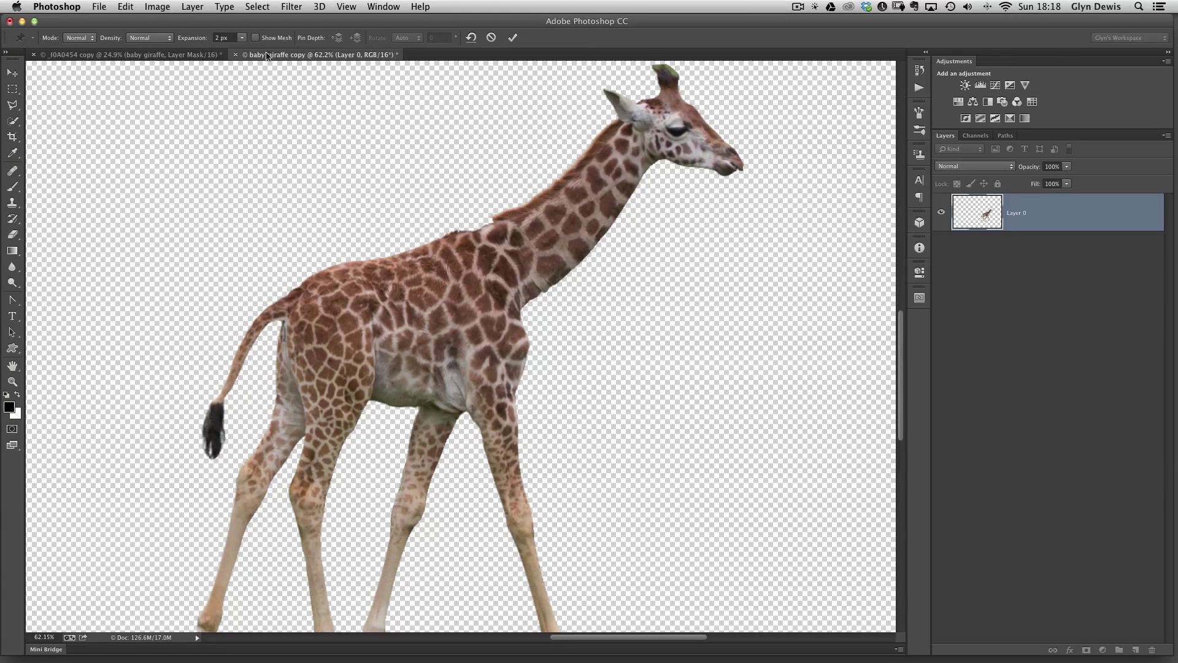
left_click(256, 38)
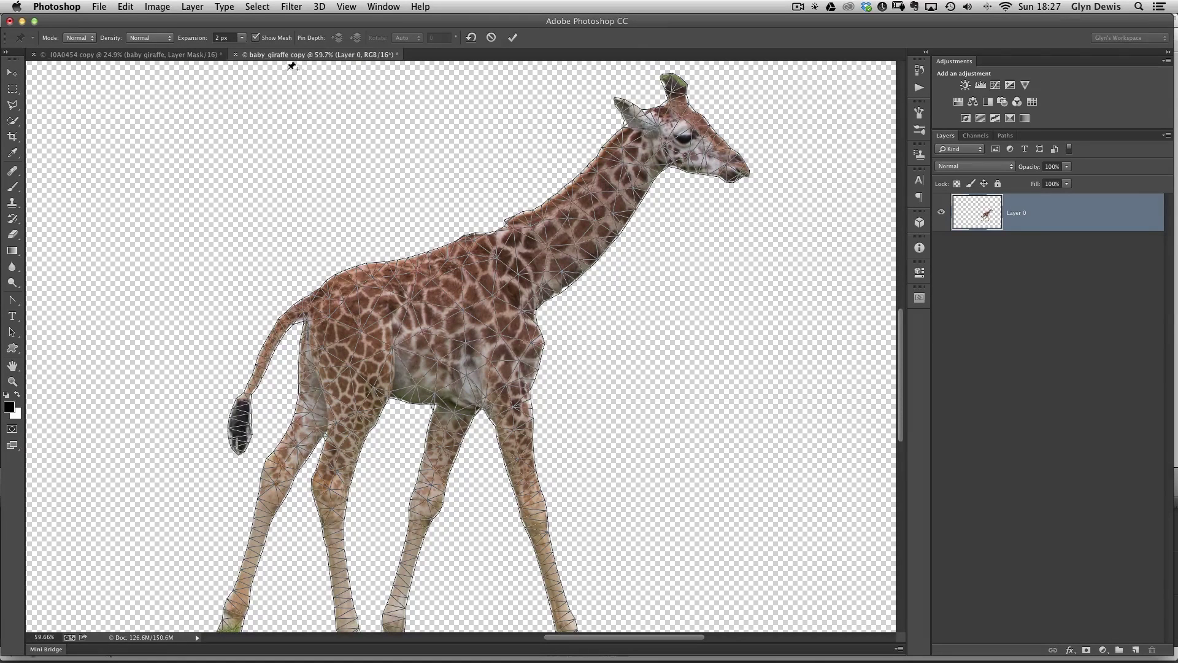
- Turn off Show Mesh and pin the giraffe at mid-body, hindquarters, neck base and upper neck
left_click(256, 38)
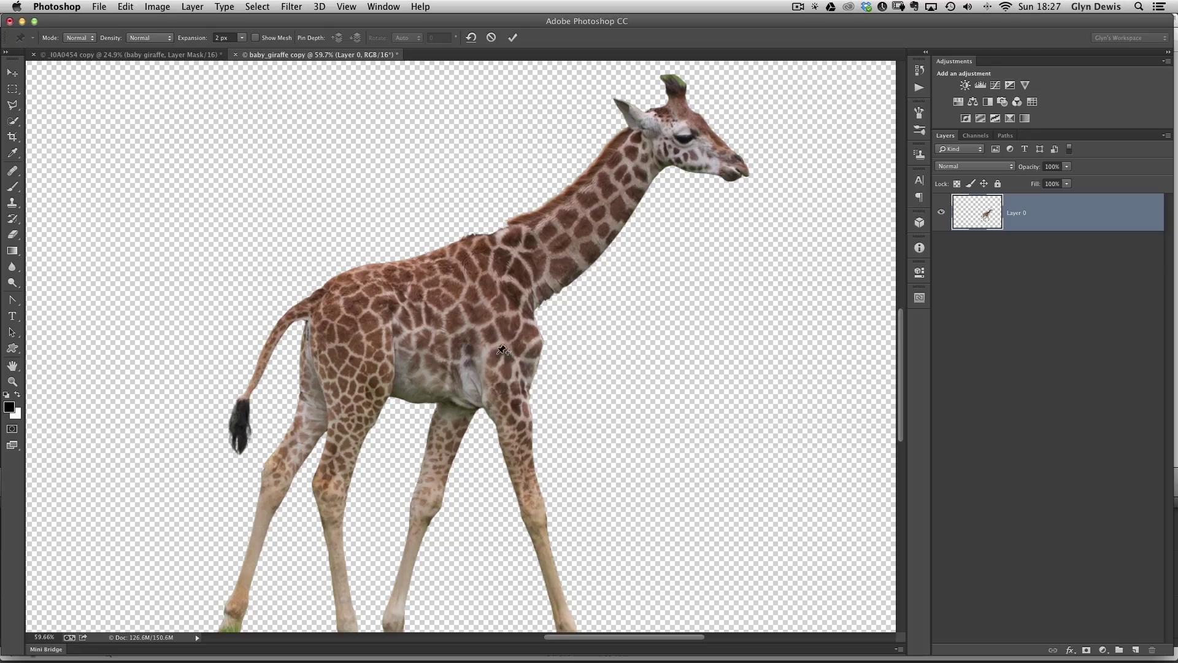
left_click(496, 345)
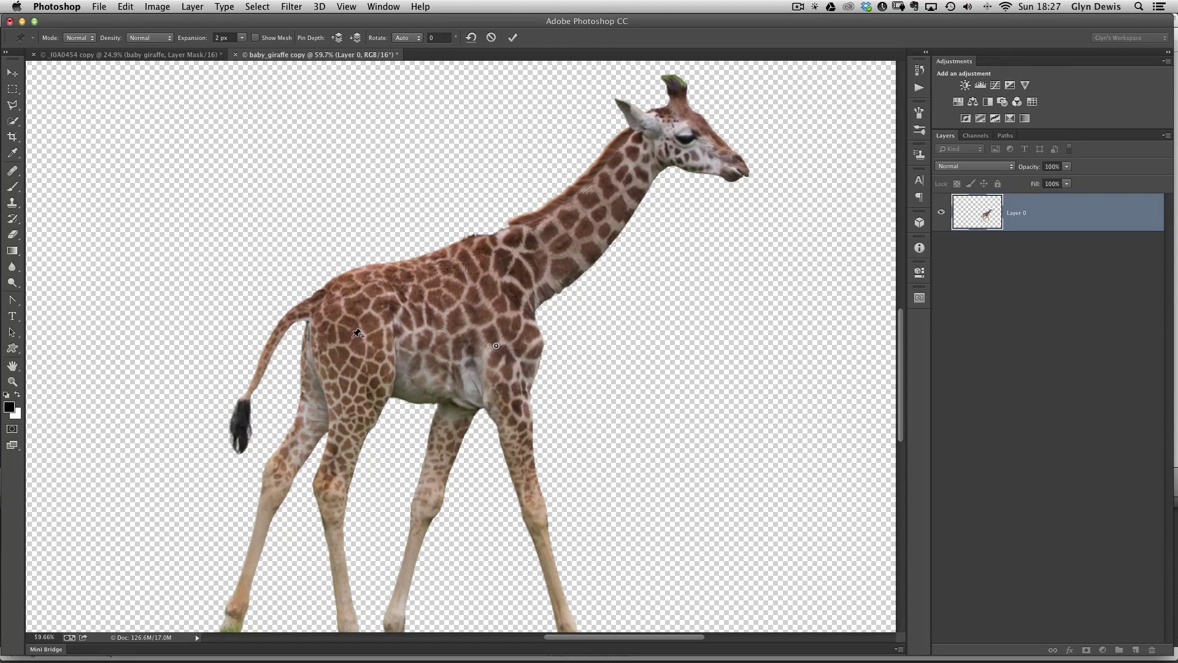
left_click(351, 336)
left_click(518, 263)
left_click(648, 147)
- Drag the upper neck pin left, then right, so the head pulls back and slightly up
left_click(648, 148, "alt")
left_click_drag(646, 147, 623, 161)
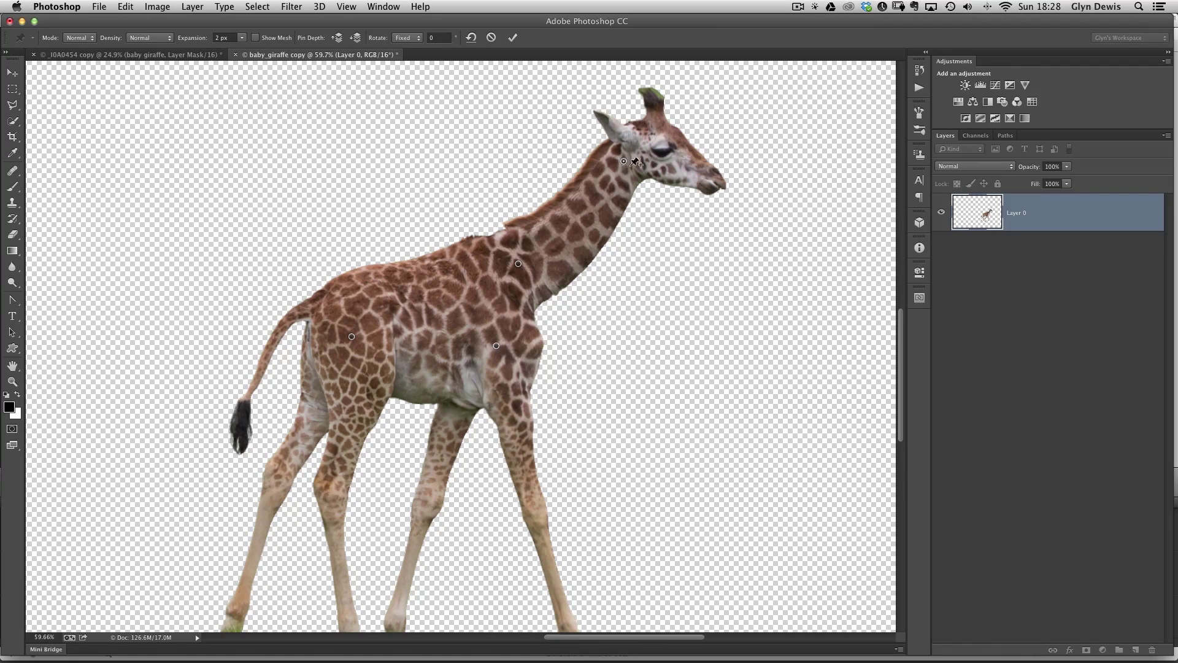
left_click_drag(629, 166, 653, 163)
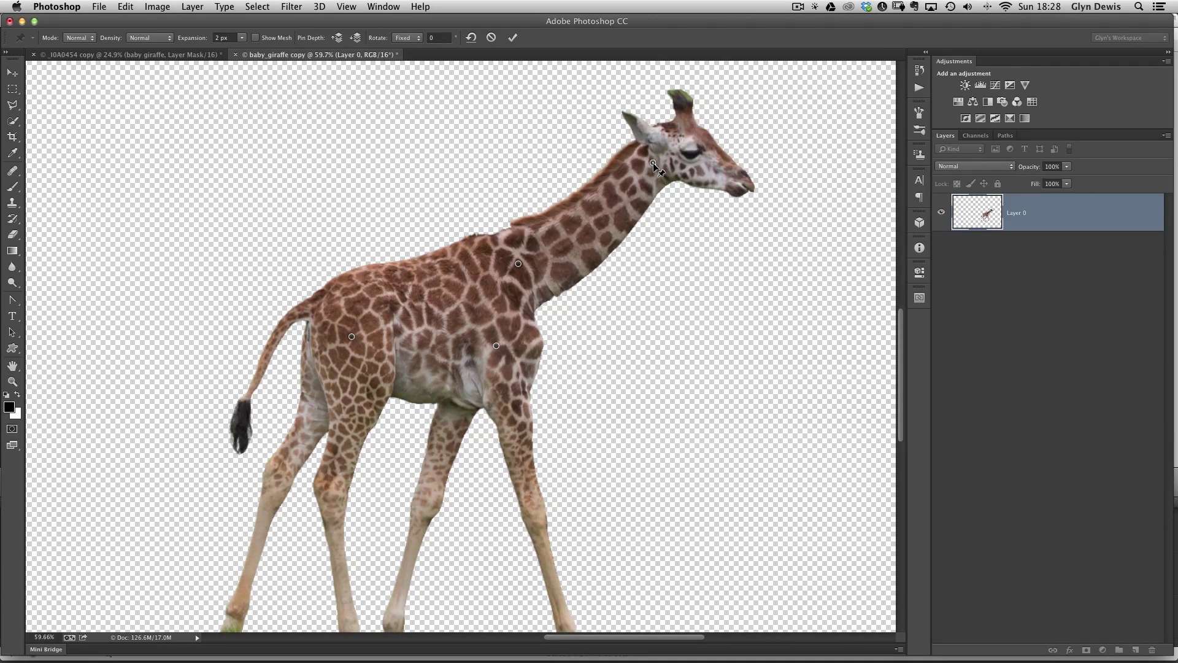
- Pin the mouth and eye and drag both upward to tip the head to -14°
left_click(746, 186)
left_click_drag(745, 187, 752, 142)
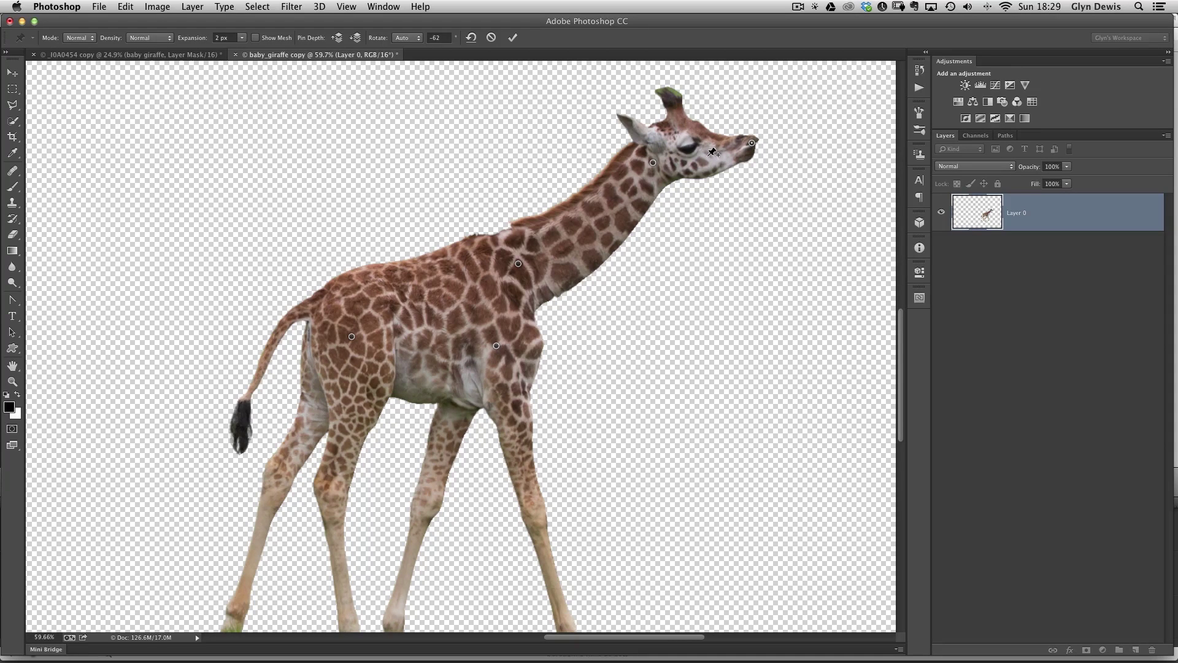
left_click(707, 154)
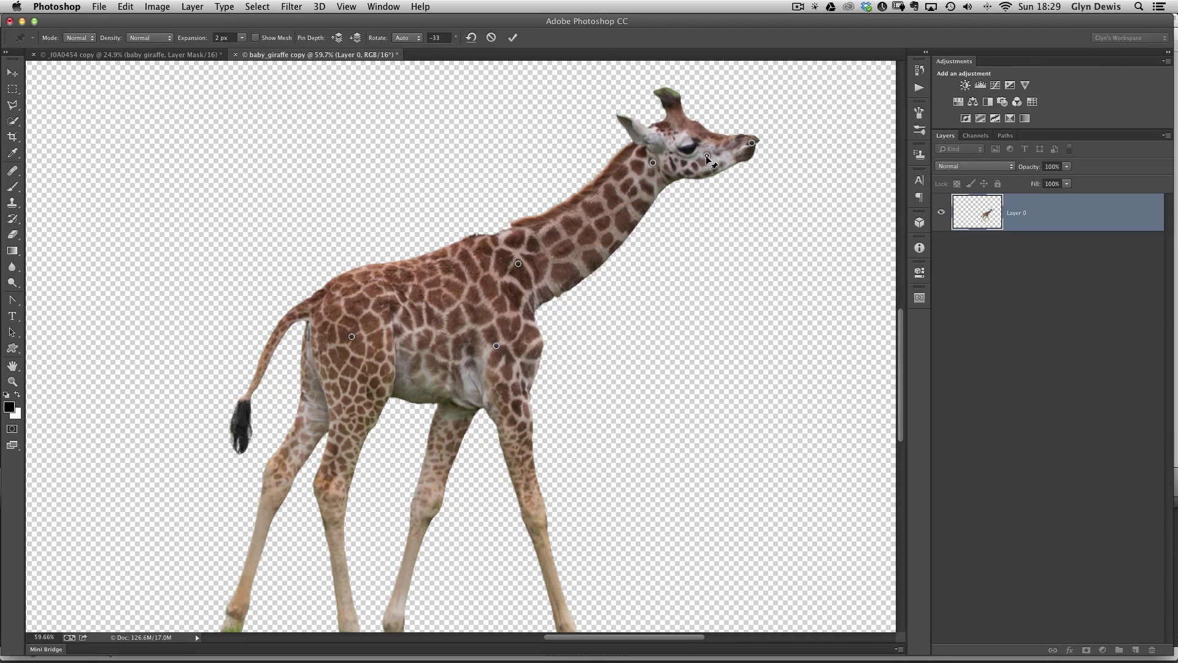
left_click_drag(706, 156, 705, 149)
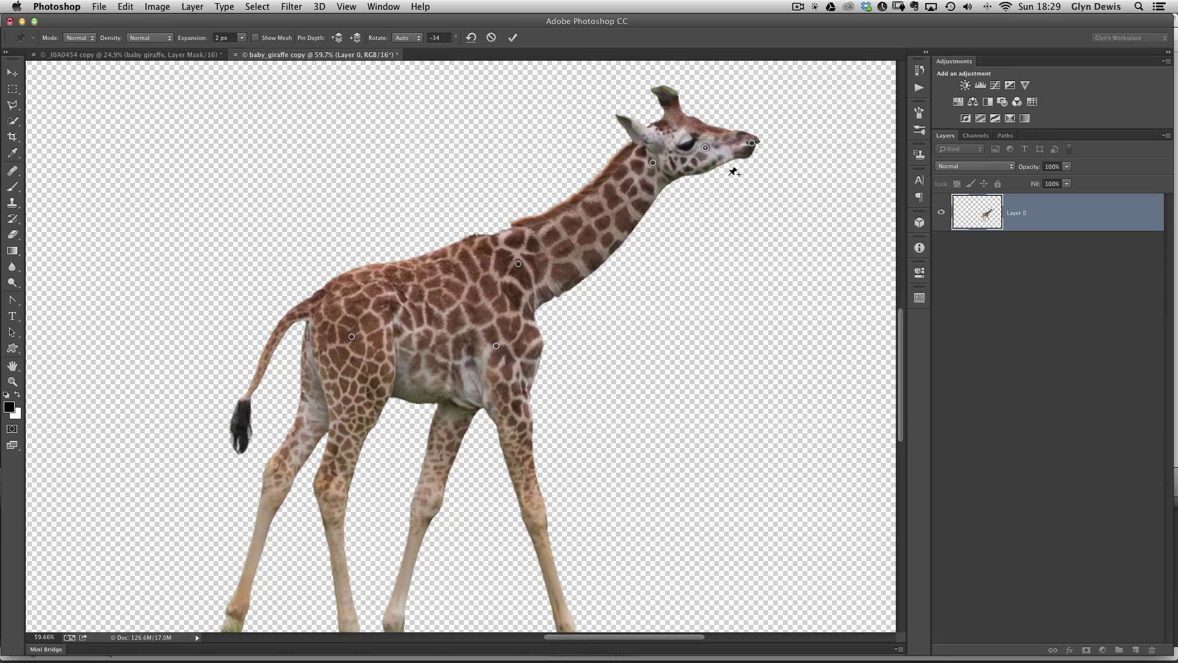
- Add a mid-neck pin, remove it, then re-pin lower on the neck and bend it upward
left_click(604, 231)
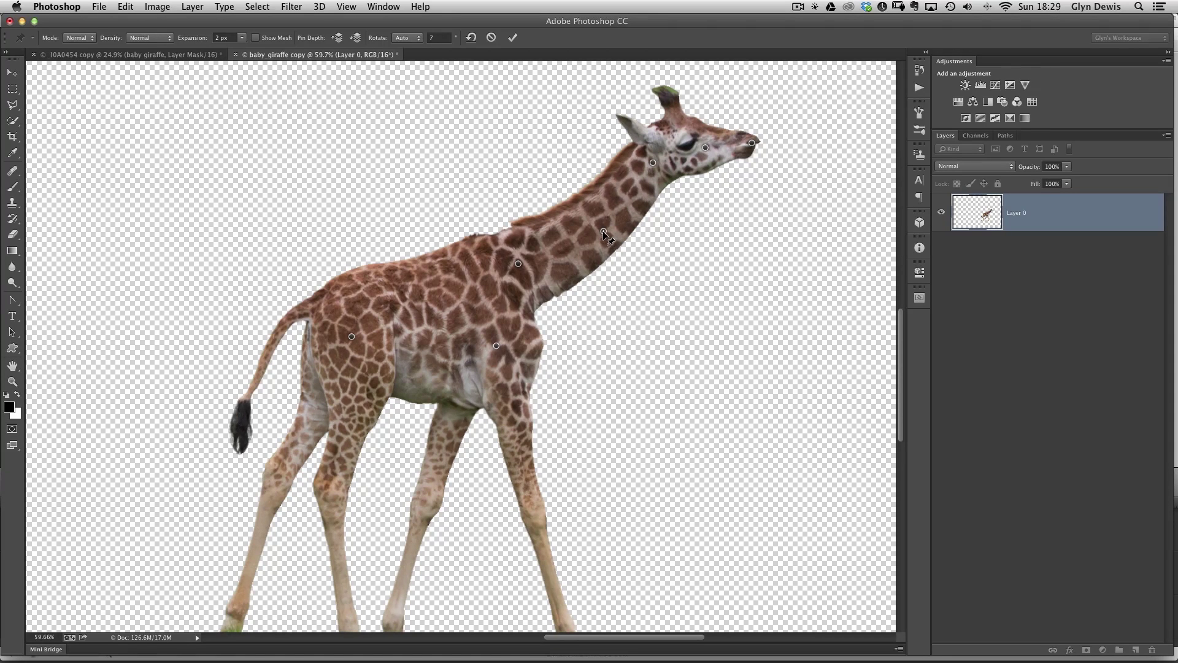
left_click_drag(603, 230, 595, 219)
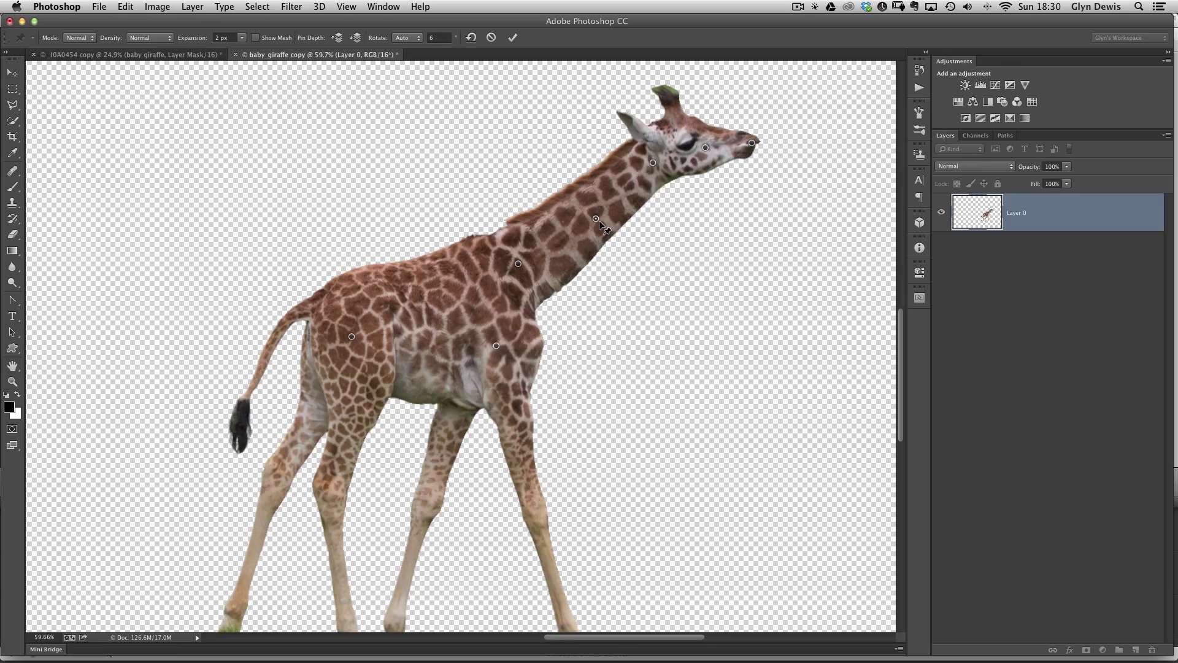
left_click(596, 218)
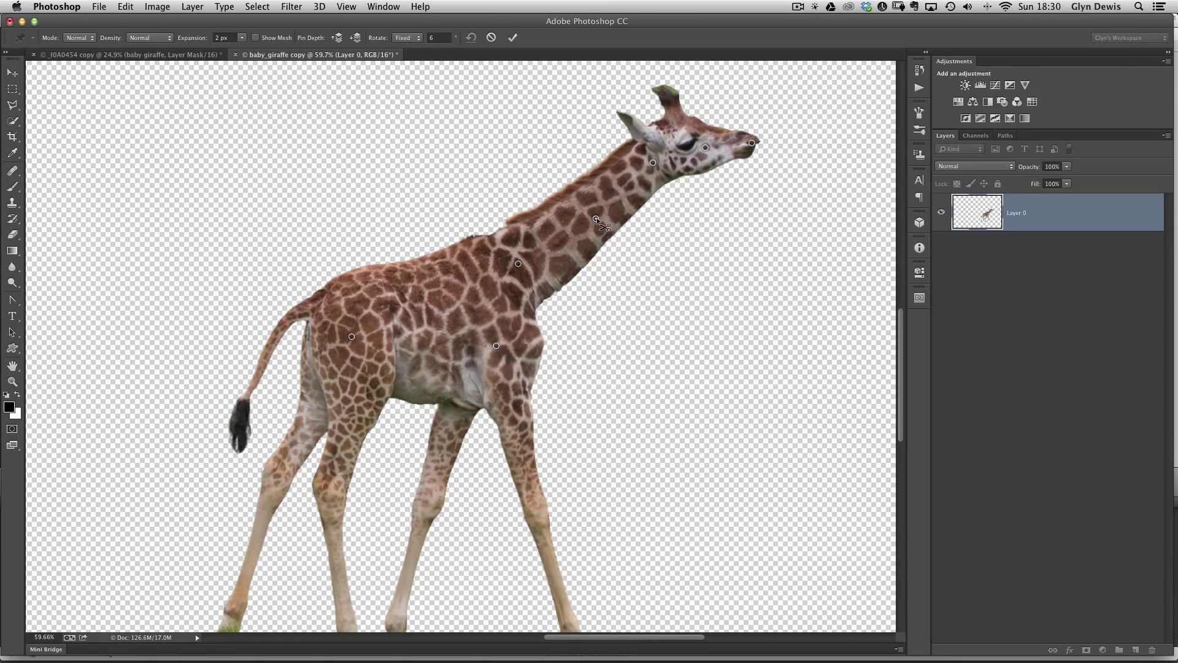
left_click(595, 219, "alt")
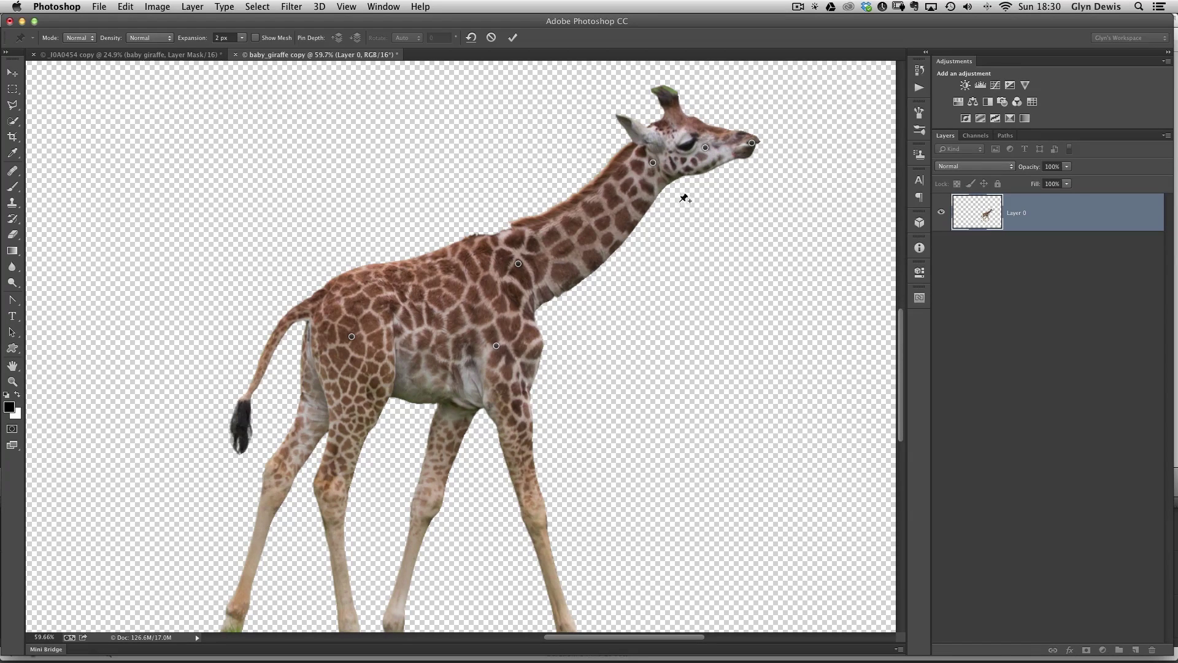
left_click(591, 237)
left_click_drag(591, 237, 587, 228)
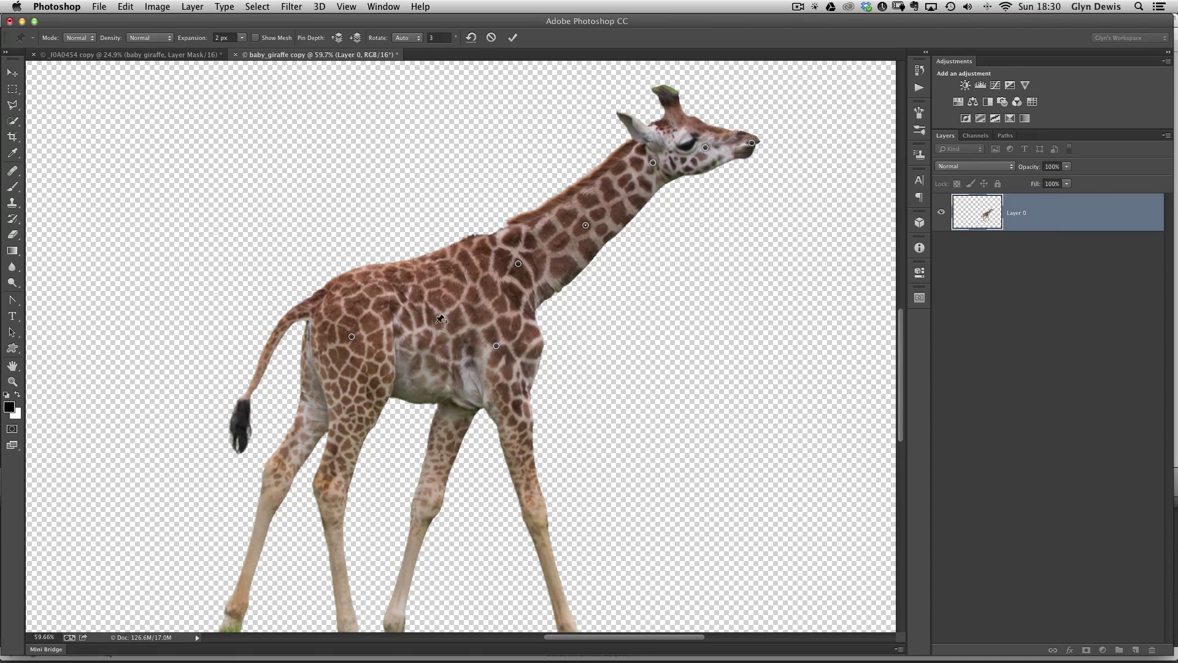
- Switch to the savanna composite and delete the 'puppet warp head' layer
left_click(142, 57)
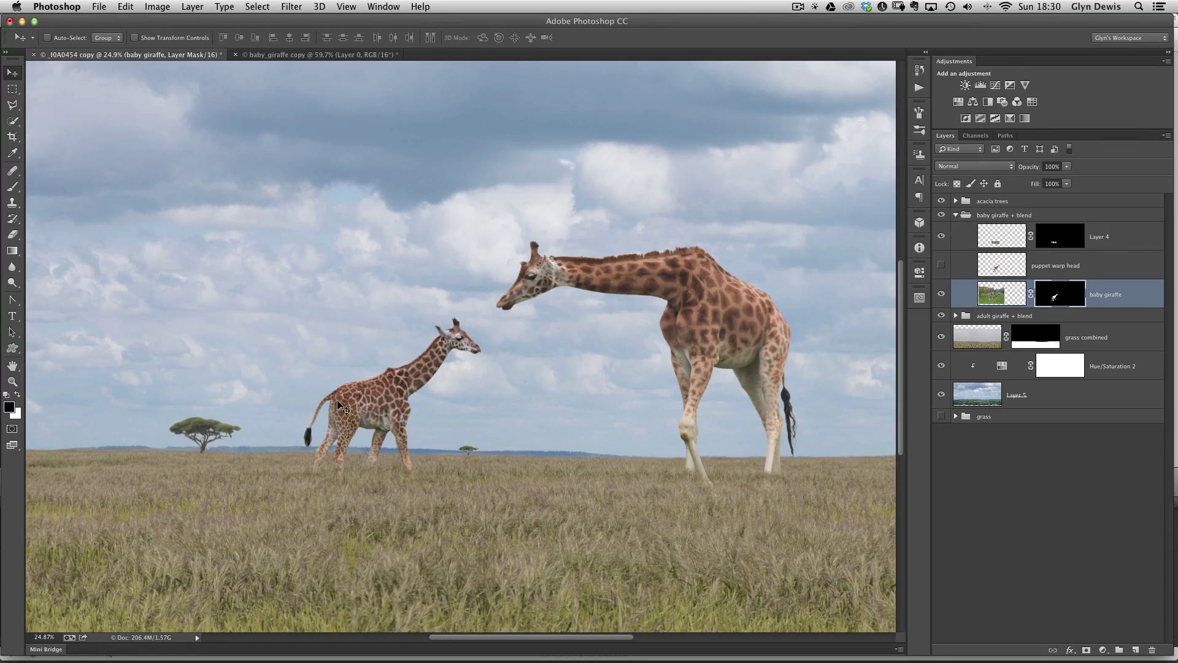
scroll(404, 389, "up", 3)
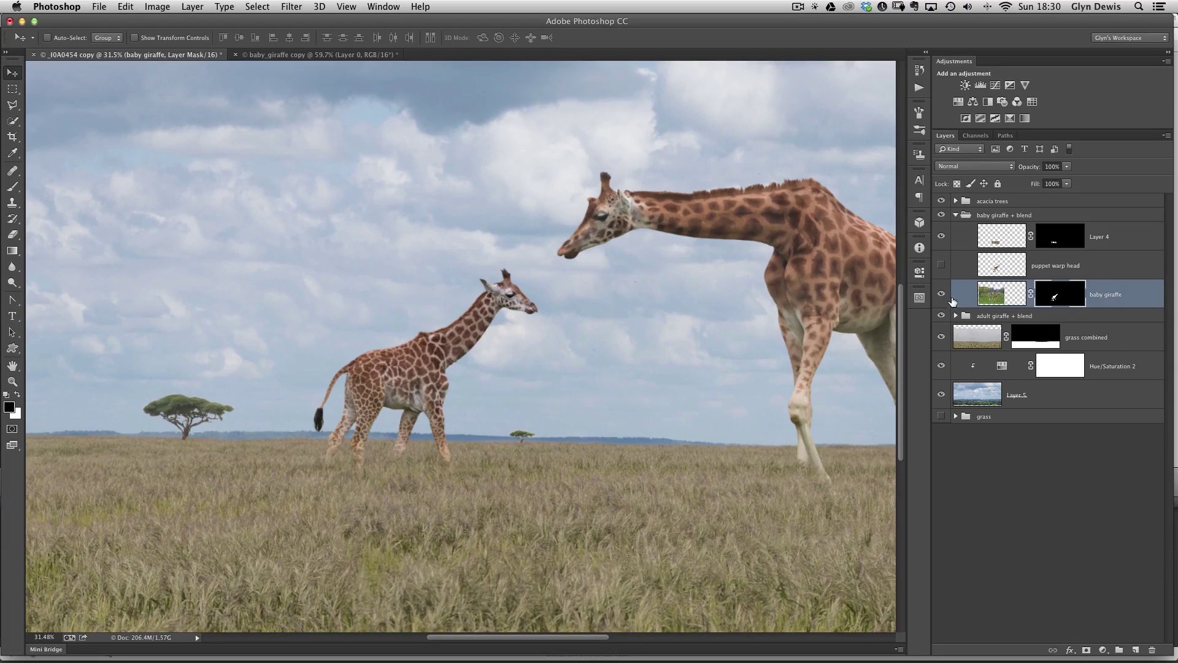
left_click(959, 268)
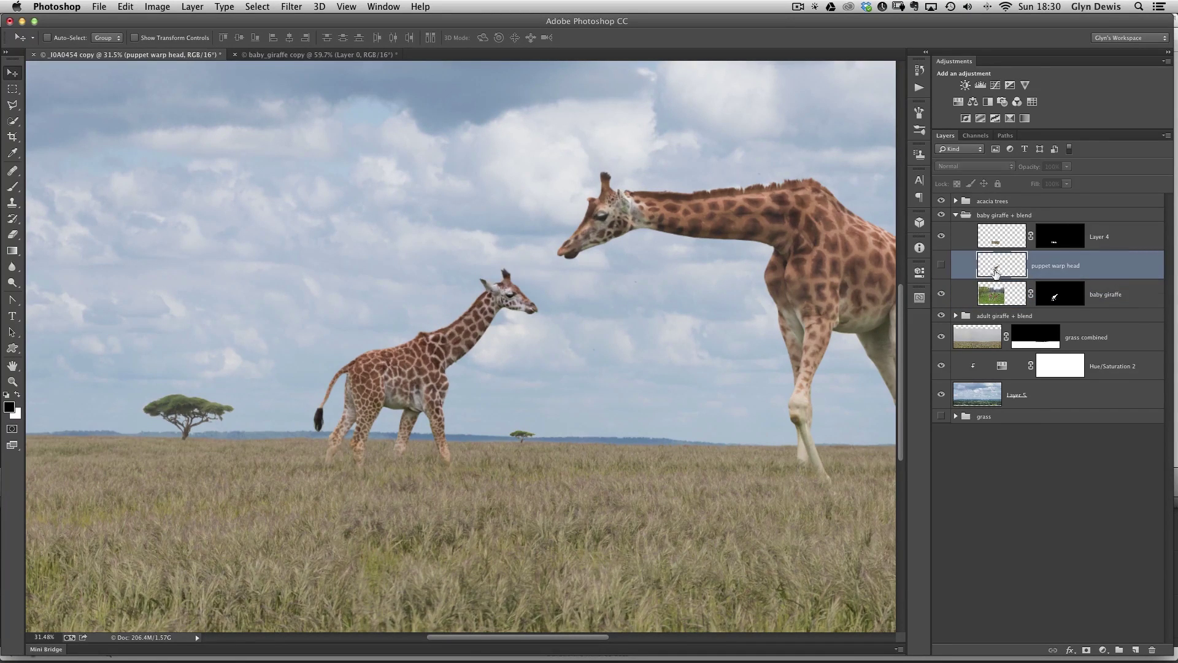
key("Delete")
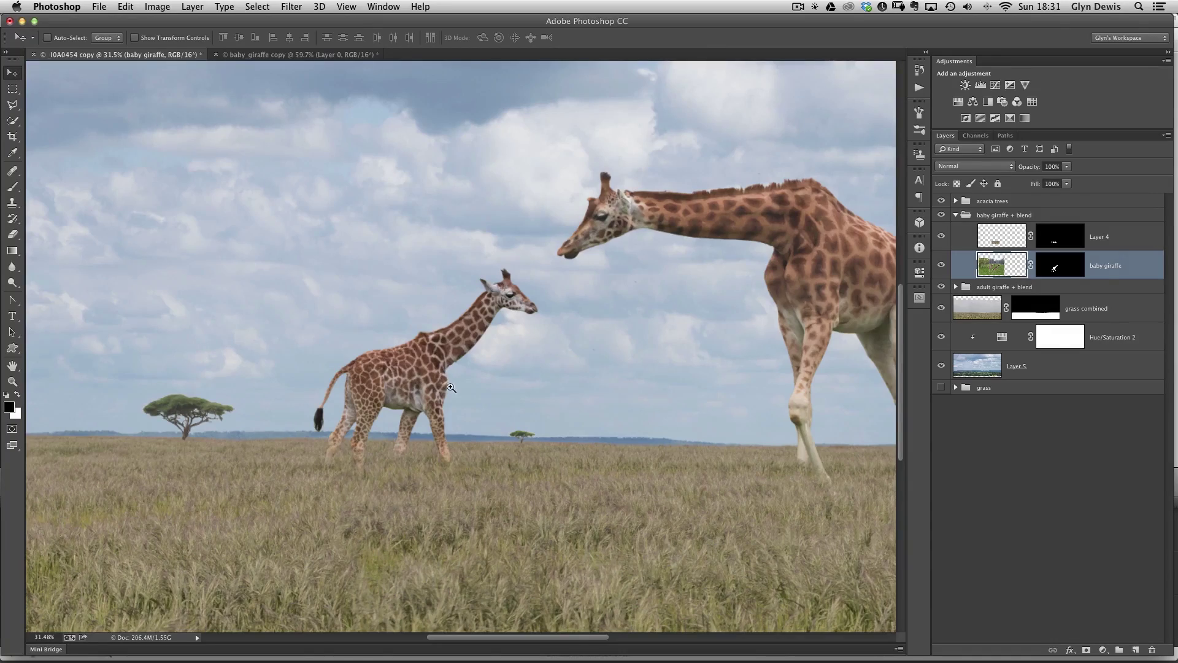
- Temporarily disable the baby giraffe mask and the dry grass layer to check, then restore both
scroll(441, 386, "up", 3)
scroll(484, 412, "up", 2)
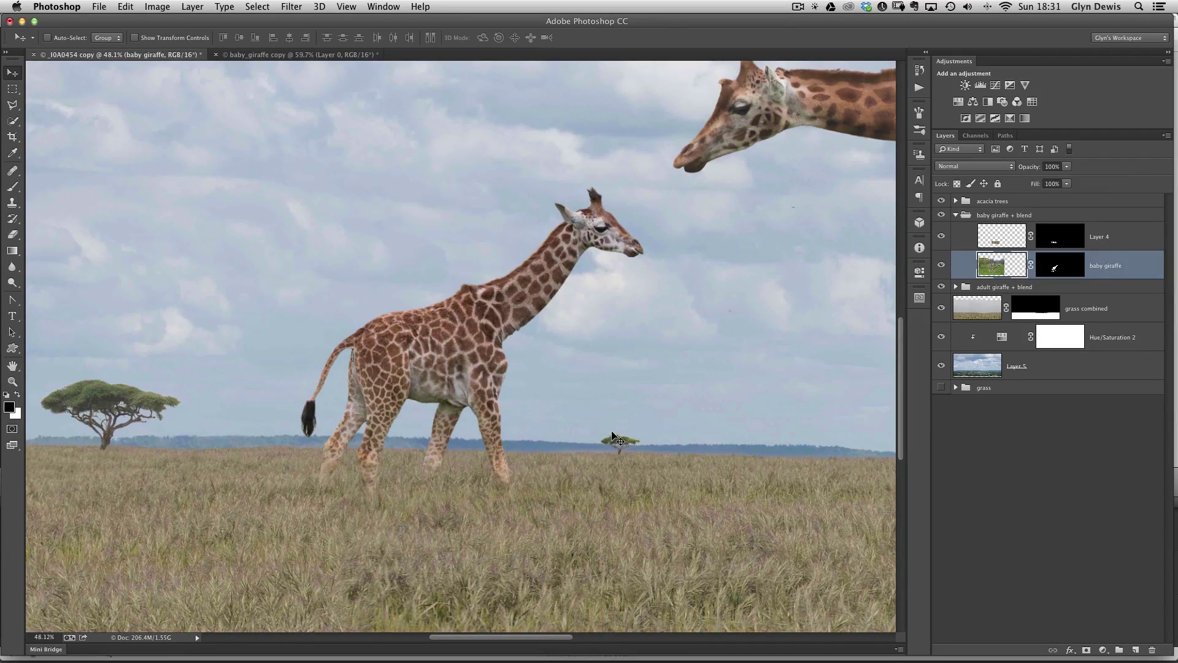
left_click(1058, 267, "shift")
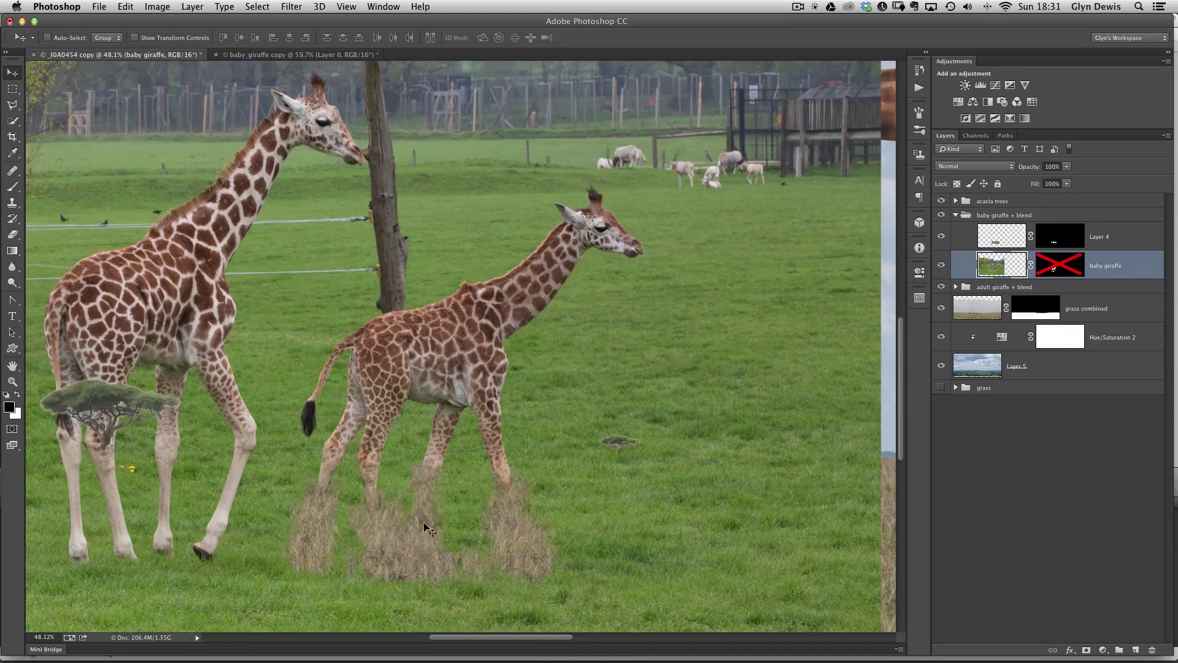
left_click(941, 237)
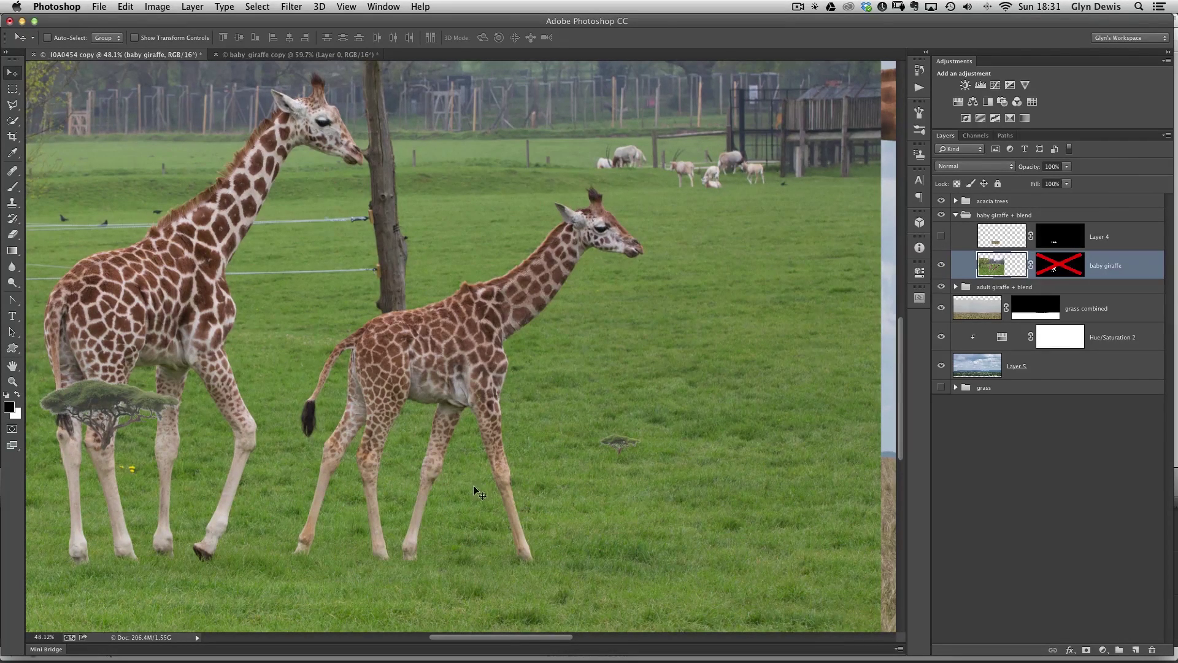
left_click(940, 236)
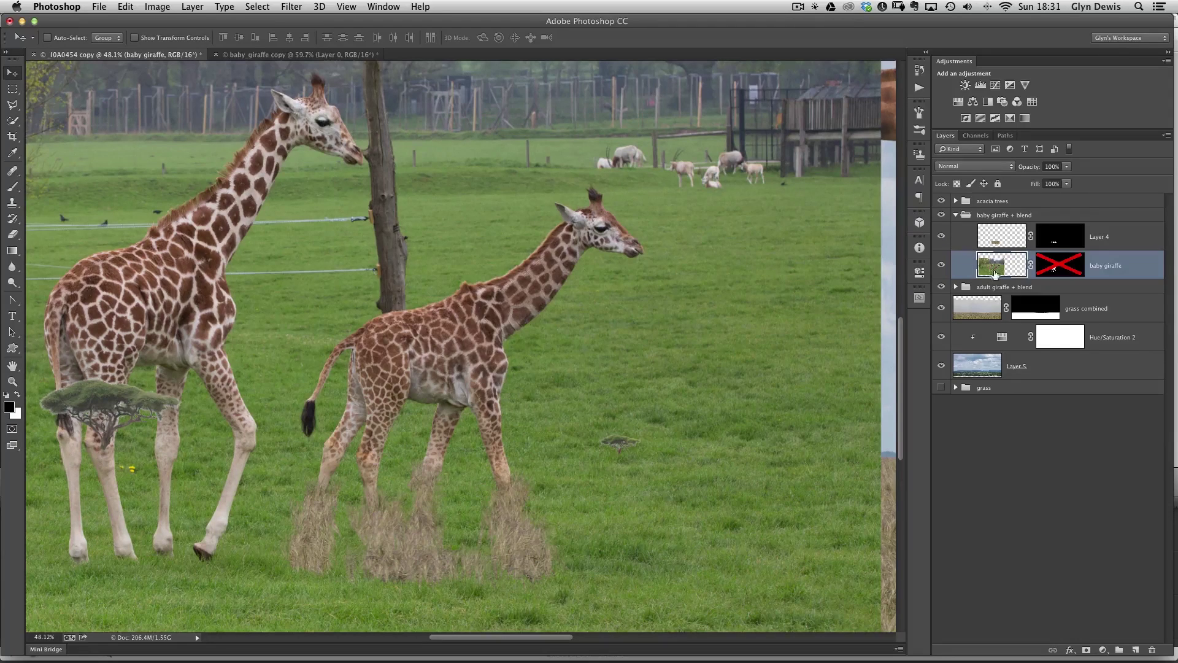
left_click(1056, 265, "shift")
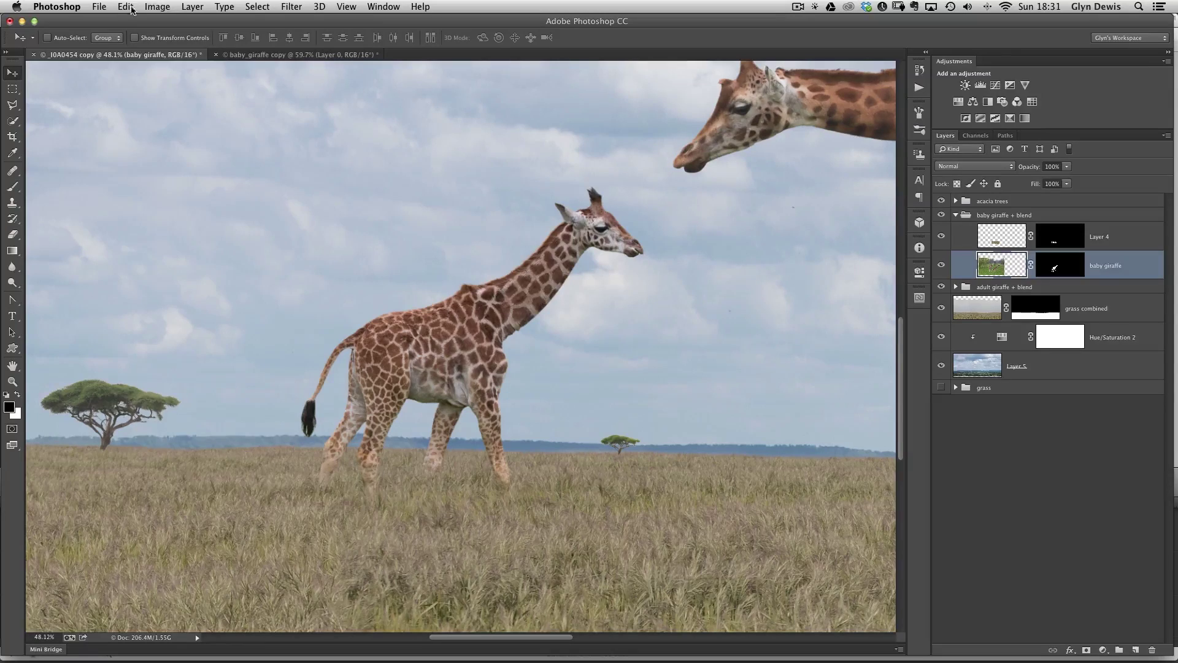
- Start Puppet Warp on the baby giraffe, pin its flank, body, head and nose, and hide the mesh
left_click(127, 8)
left_click(164, 234)
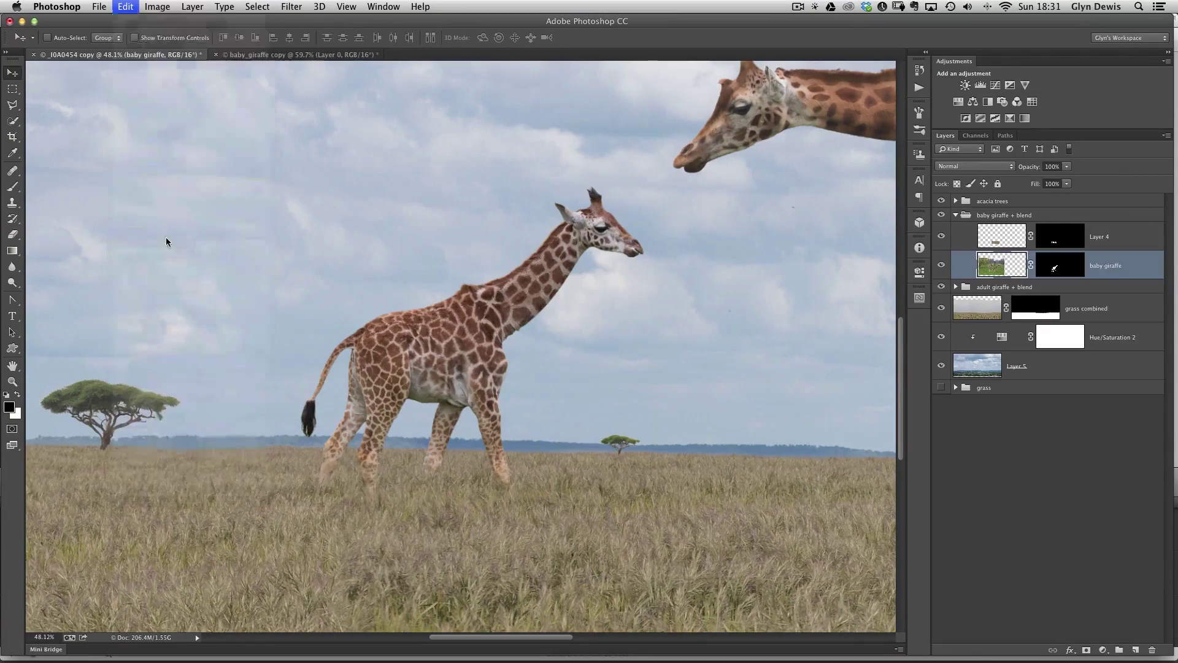
scroll(532, 316, "up", 4)
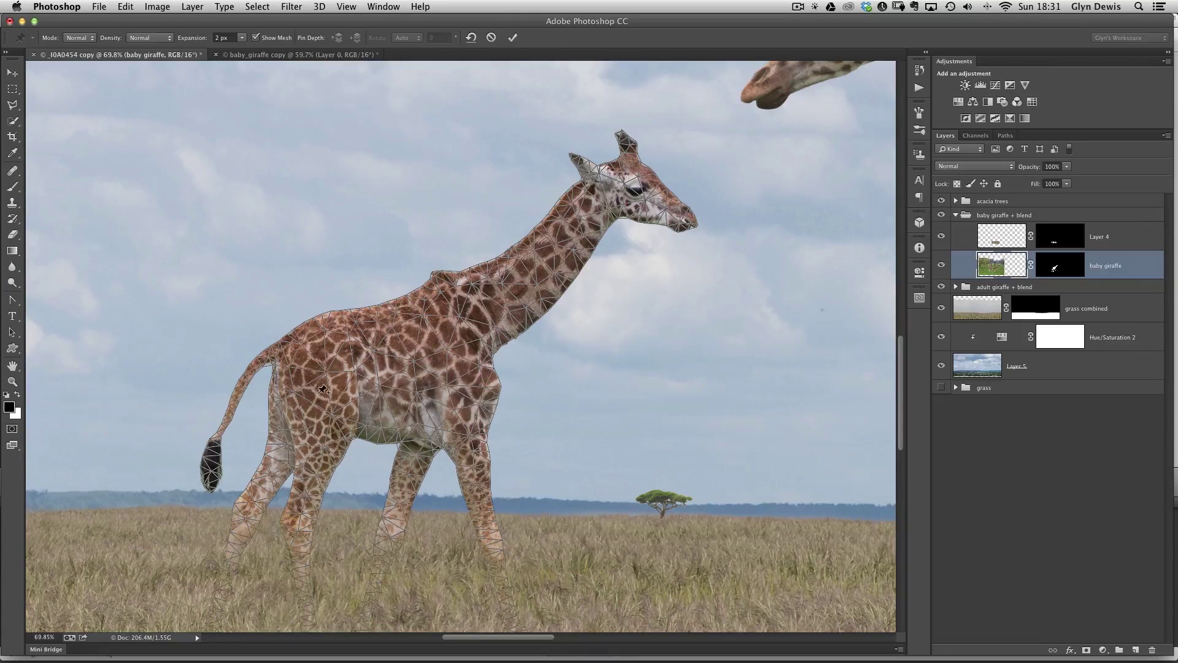
left_click(317, 388)
left_click(464, 405)
left_click(464, 319)
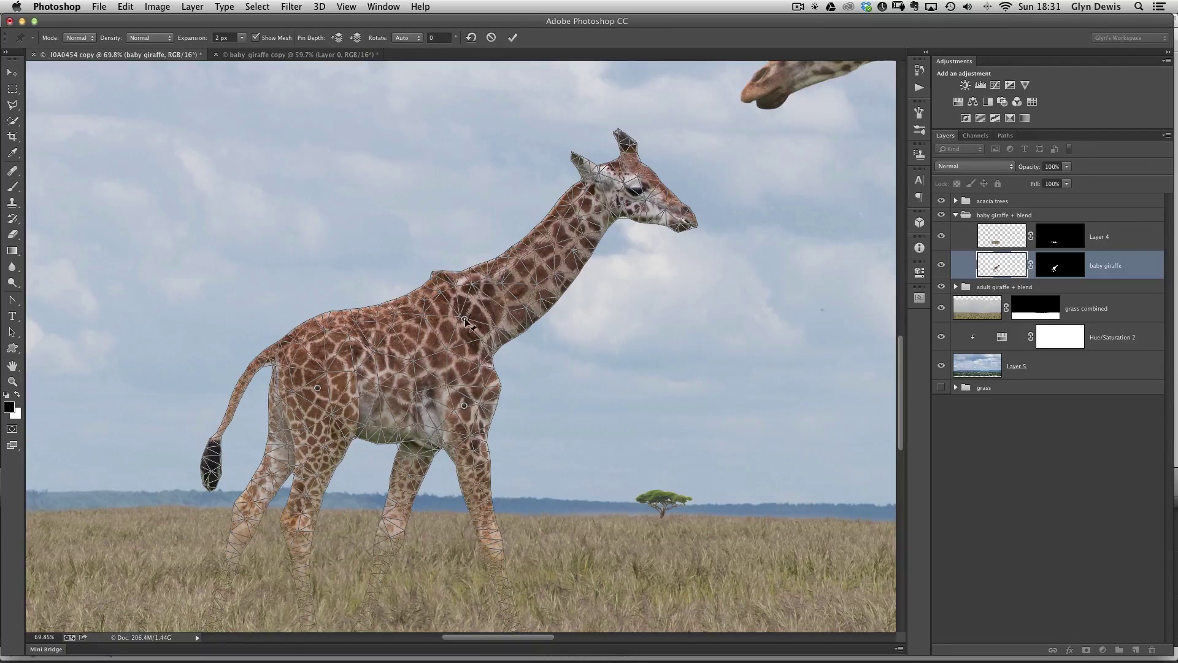
left_click(605, 198)
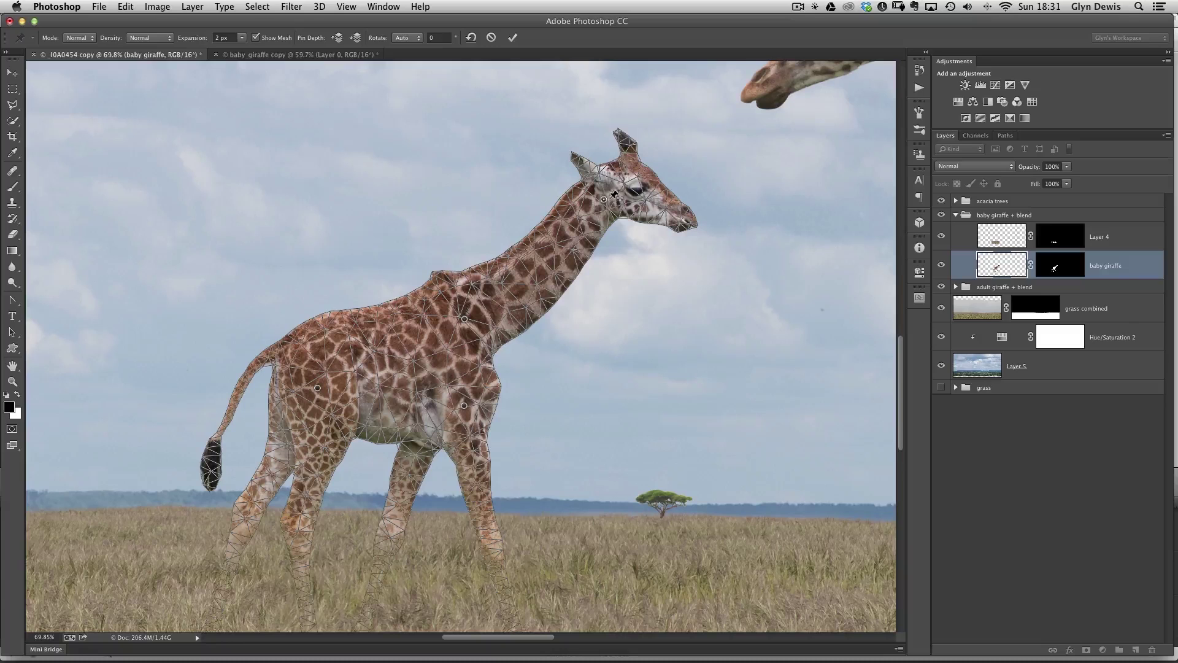
left_click(687, 223)
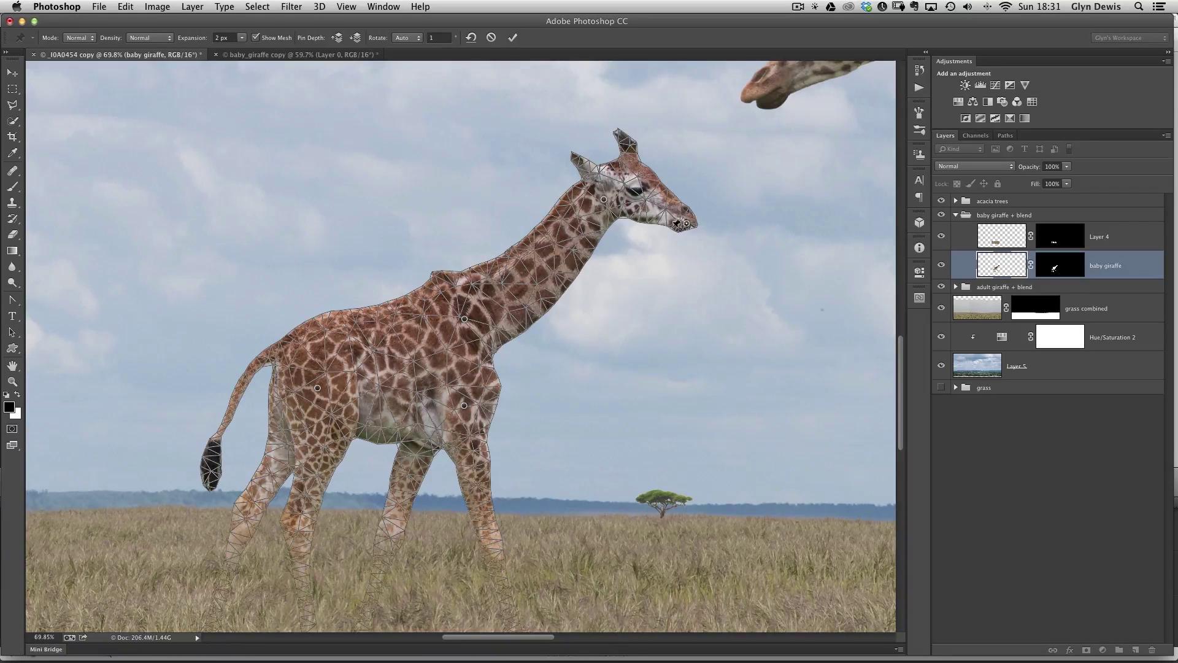
left_click(257, 39)
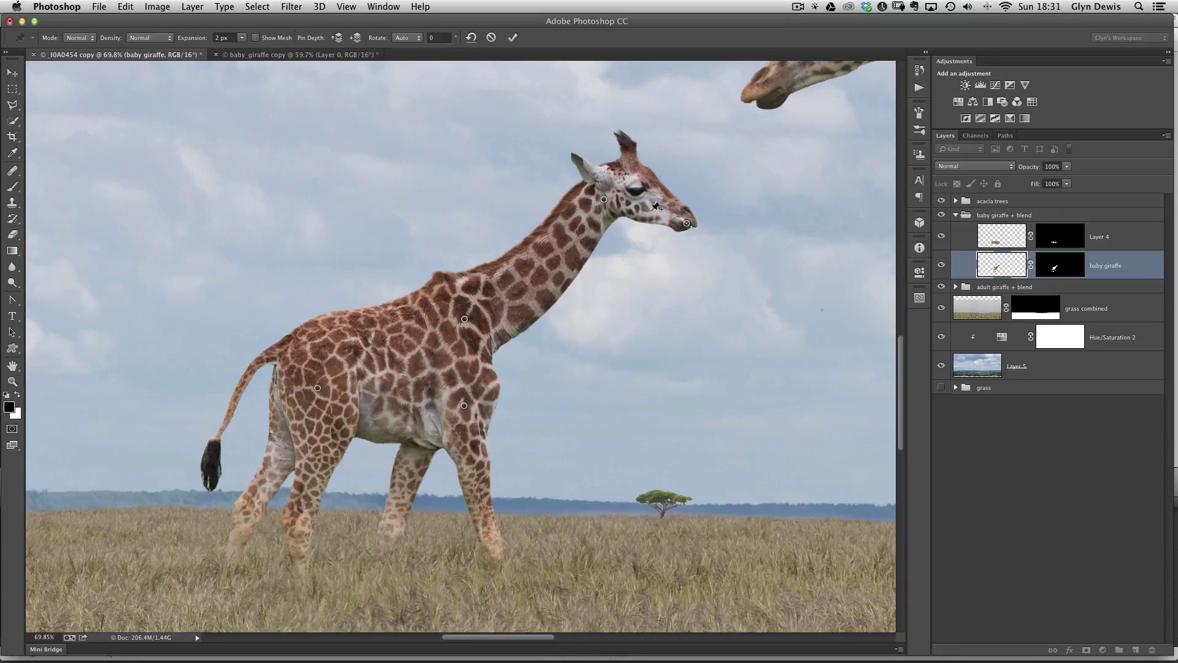
- Drag the nose, mid-neck and muzzle pins upward to tip the head up to about -47°
left_click_drag(686, 222, 692, 158)
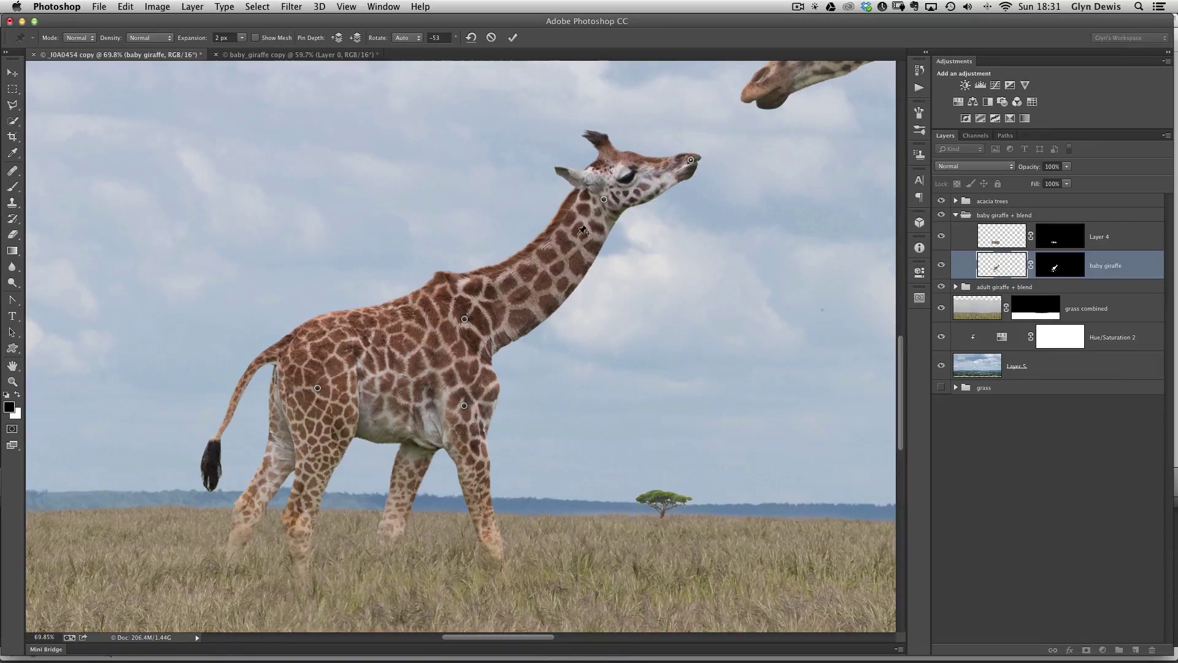
left_click(552, 279)
left_click_drag(552, 279, 540, 254)
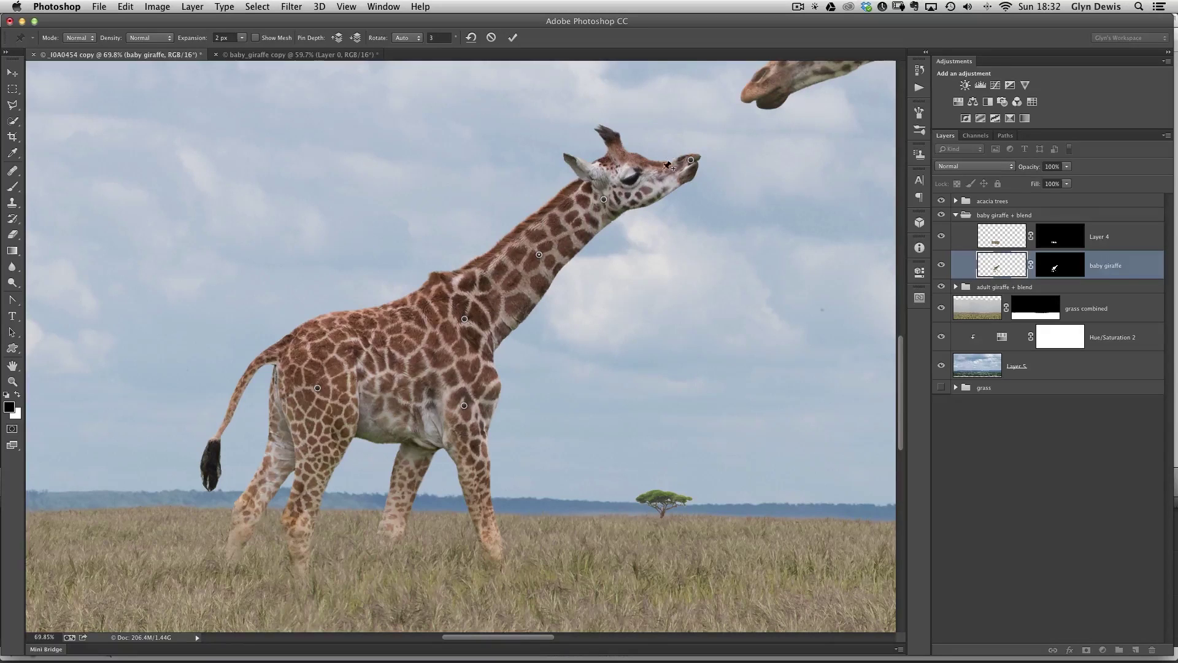
left_click(657, 179)
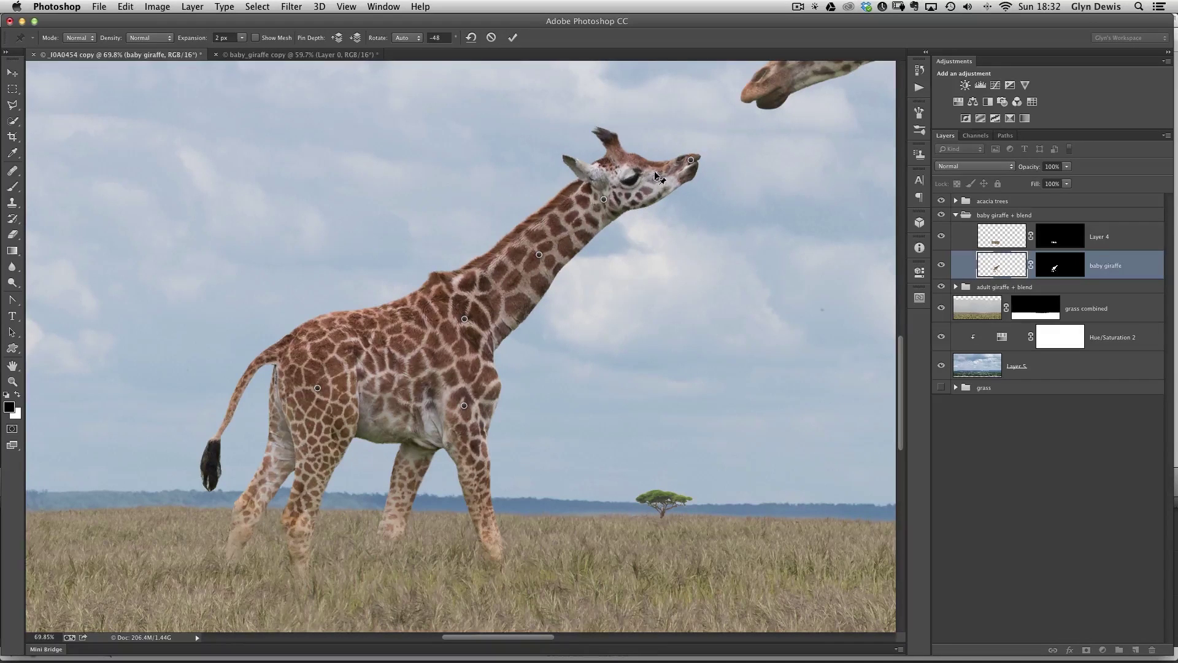
left_click_drag(656, 178, 653, 176)
left_click(591, 318, "alt")
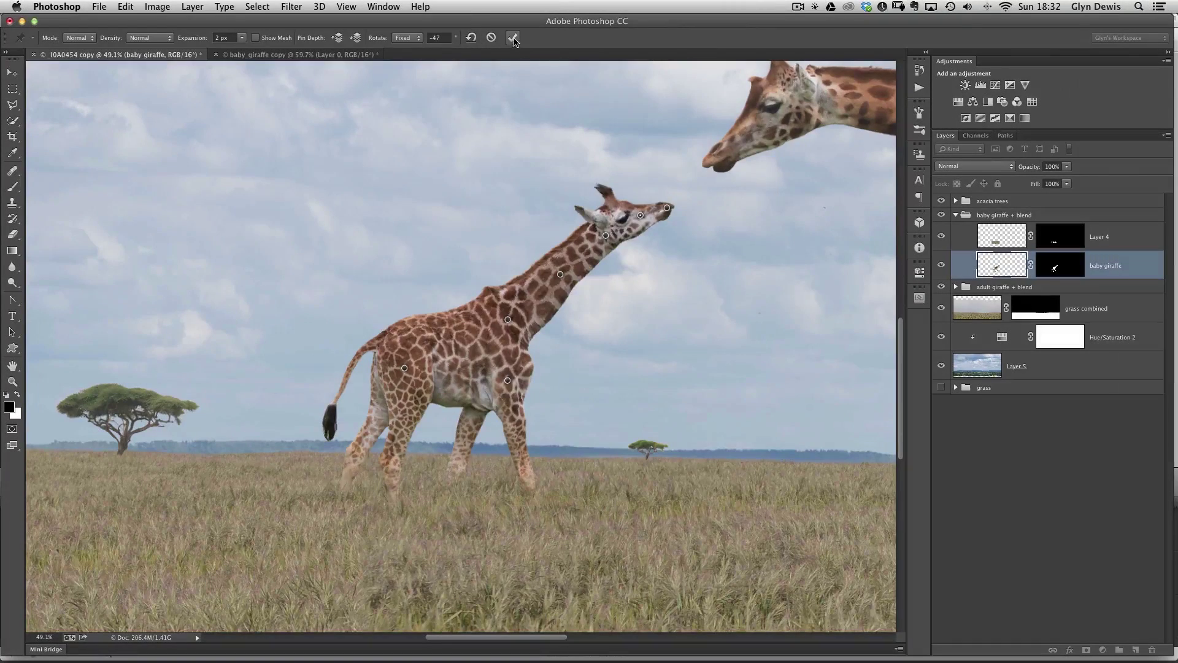
- Commit the warp, check the baby giraffe's layer mask alone, then zoom out to see both giraffes
left_click(514, 38)
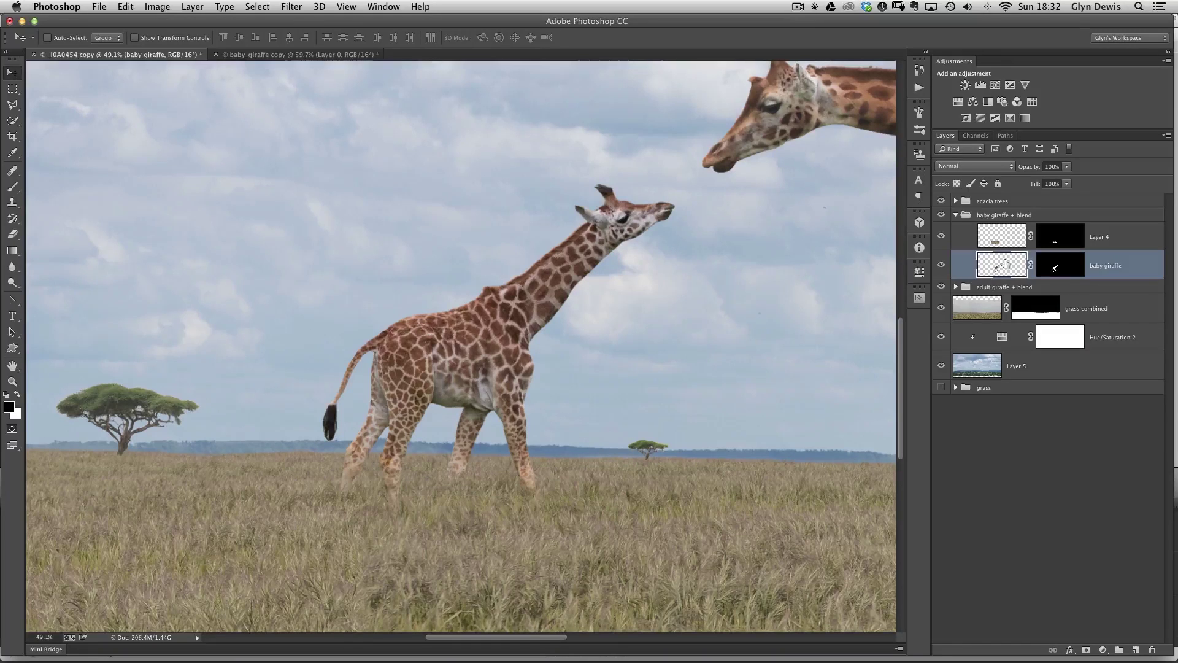
left_click(1056, 265, "alt")
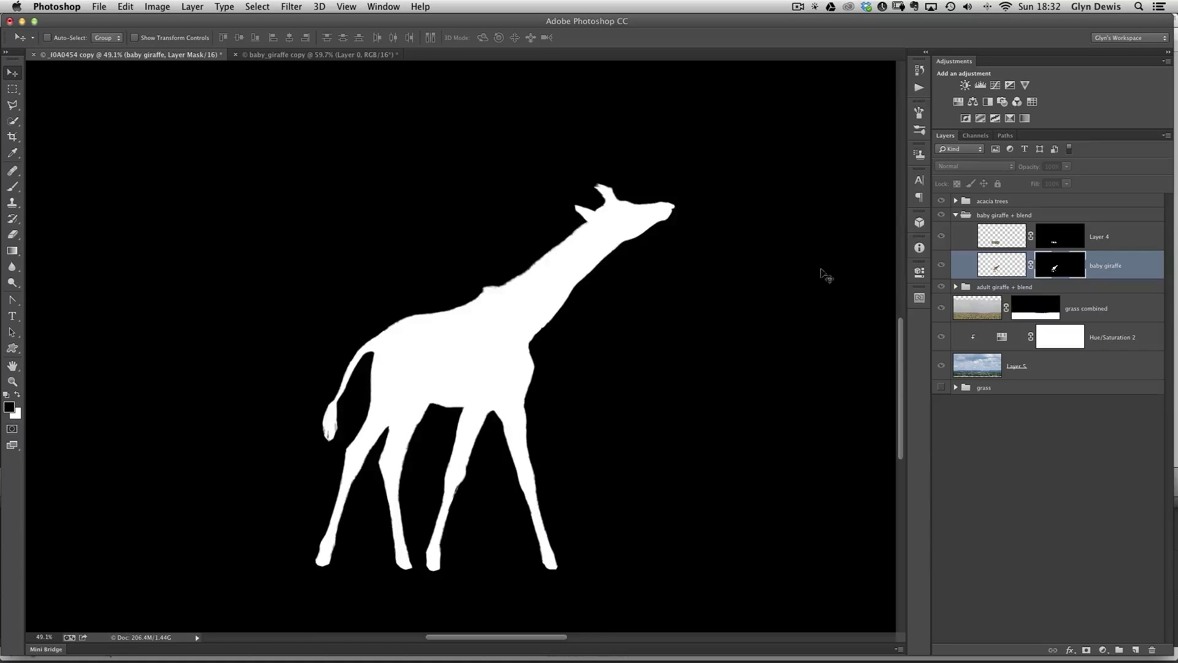
left_click(1021, 275)
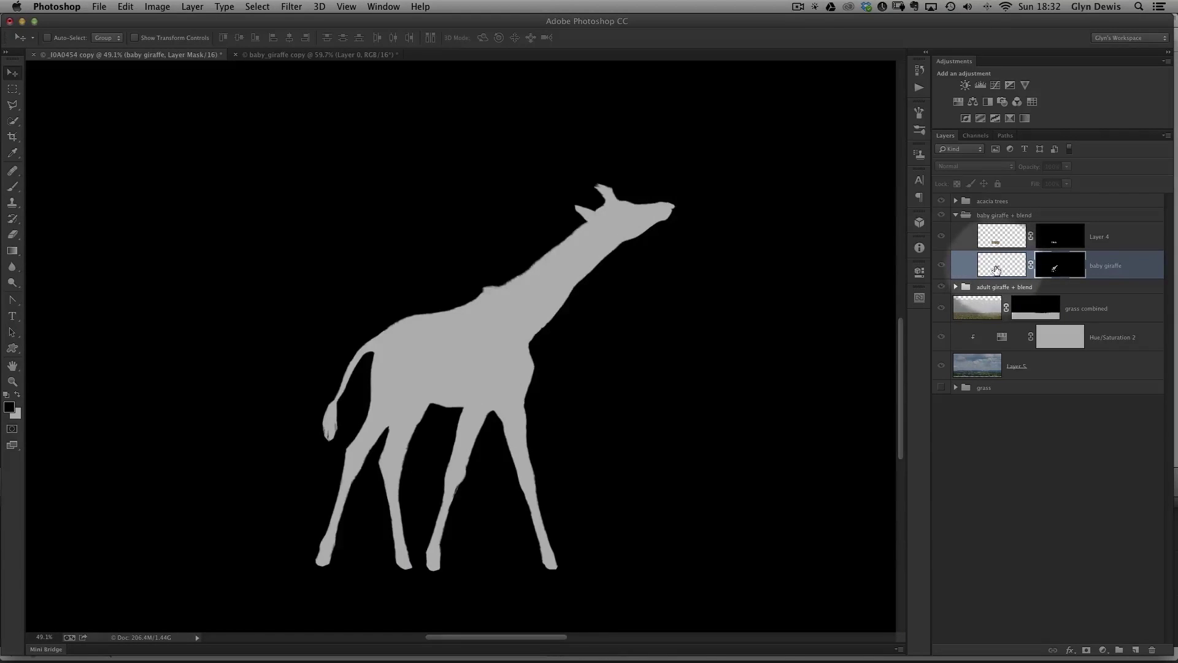
left_click(1029, 265)
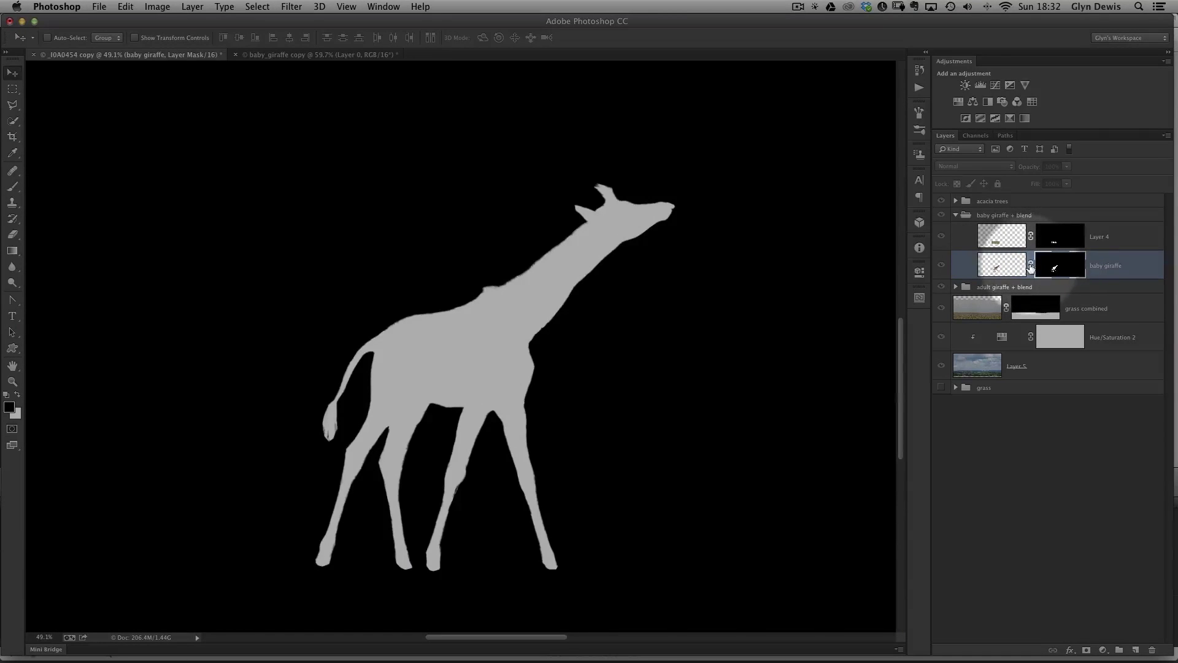
left_click(997, 268)
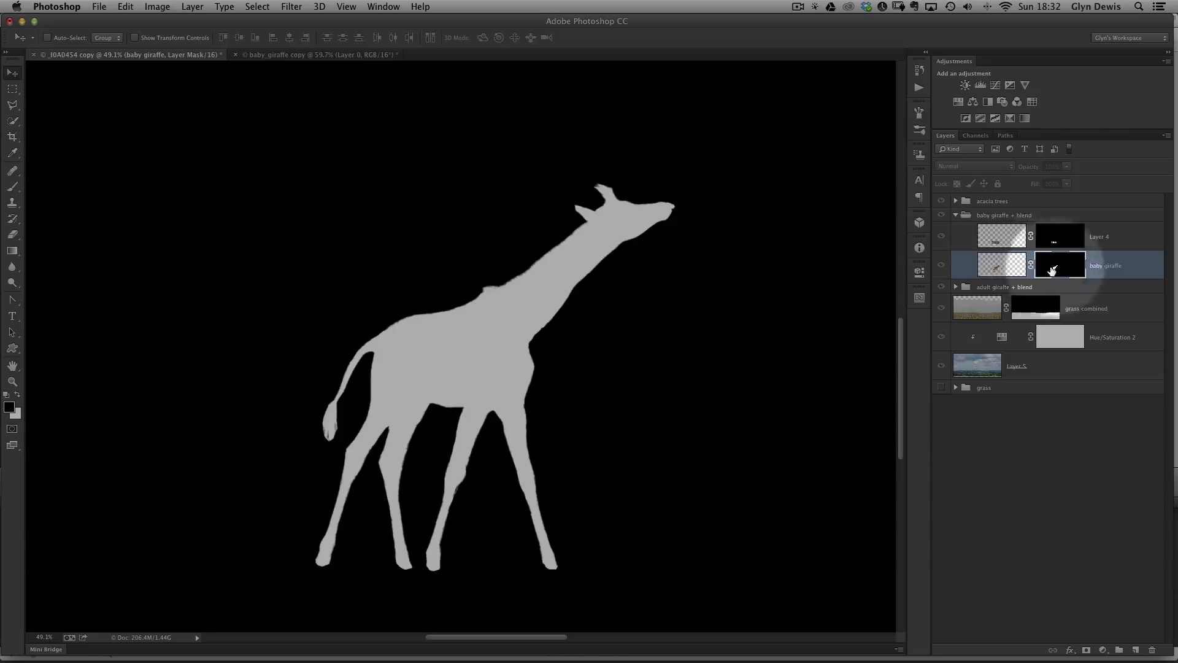
left_click(1001, 273)
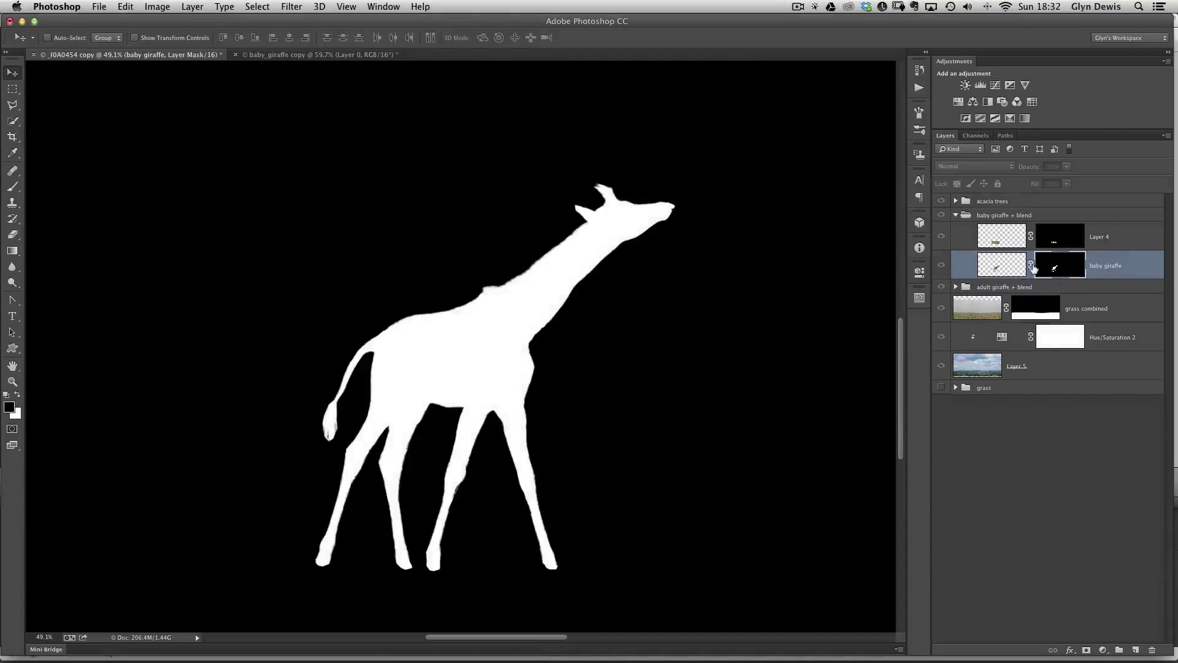
left_click(1058, 268, "alt")
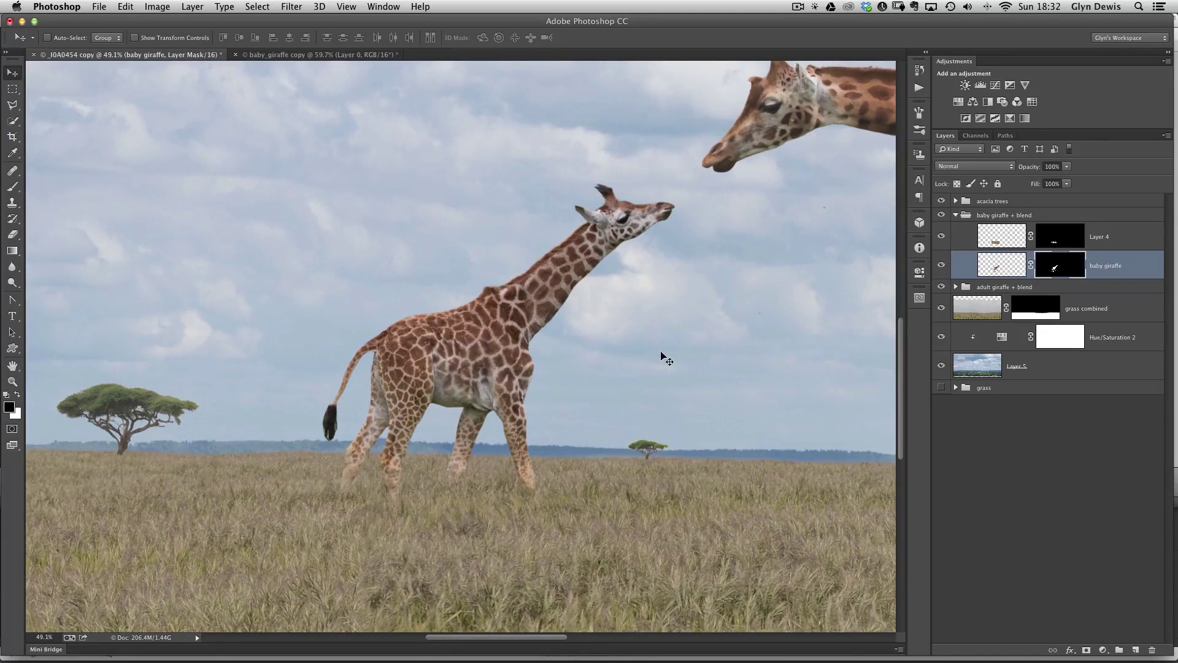
left_click(621, 352, "alt+super")
left_click(621, 352, "alt+super")
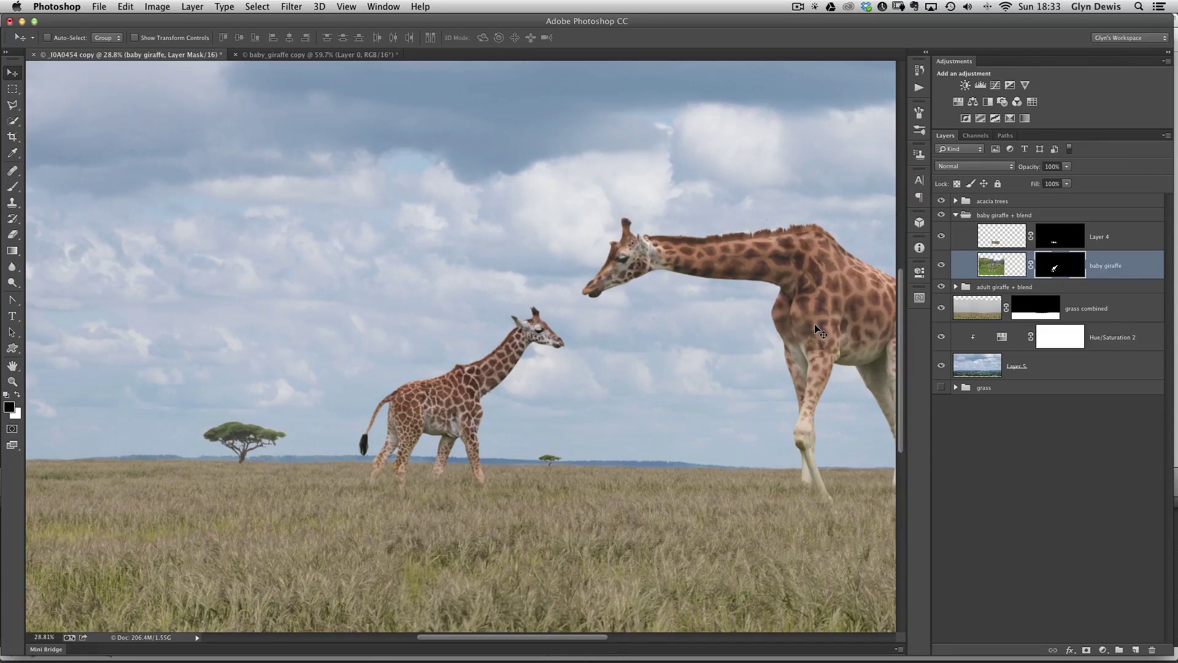
- Duplicate the baby giraffe layer with Cmd+J, creating 'baby giraffe copy' above it
key("super+j")
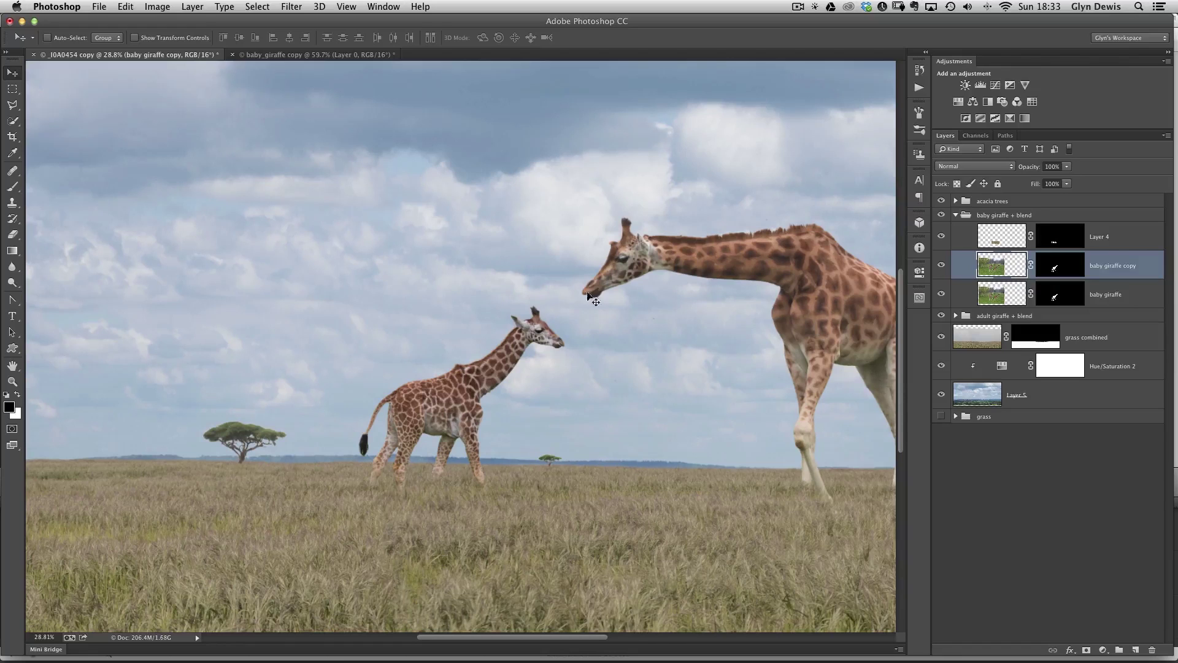